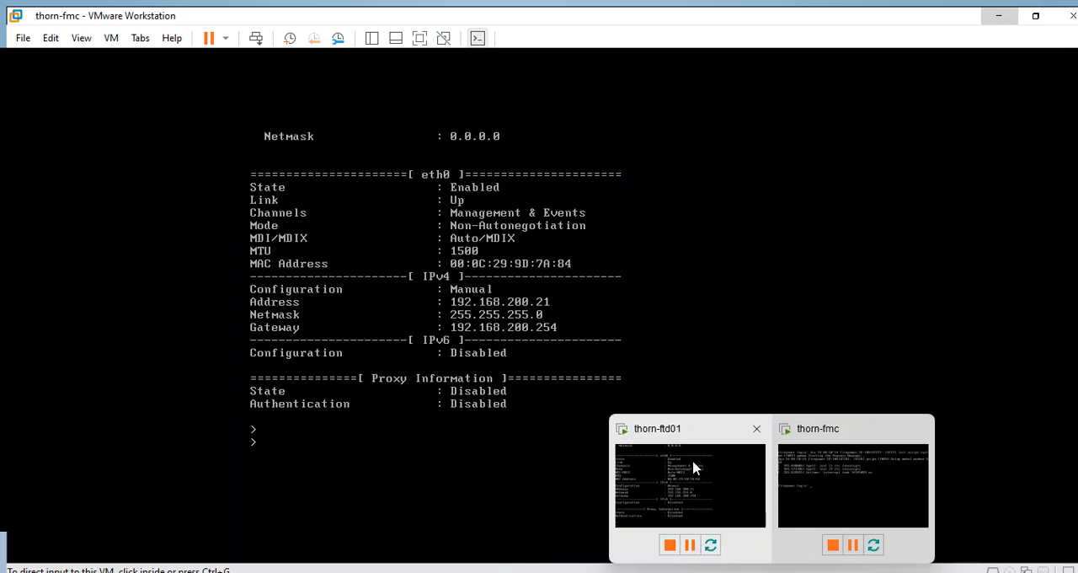
# - In VMware Workstation, check the consoles of the thorn-fmc and thorn-ftd01 virtual machines, then minimize the window
pyautogui.click(693, 469)
pyautogui.click(137, 66)
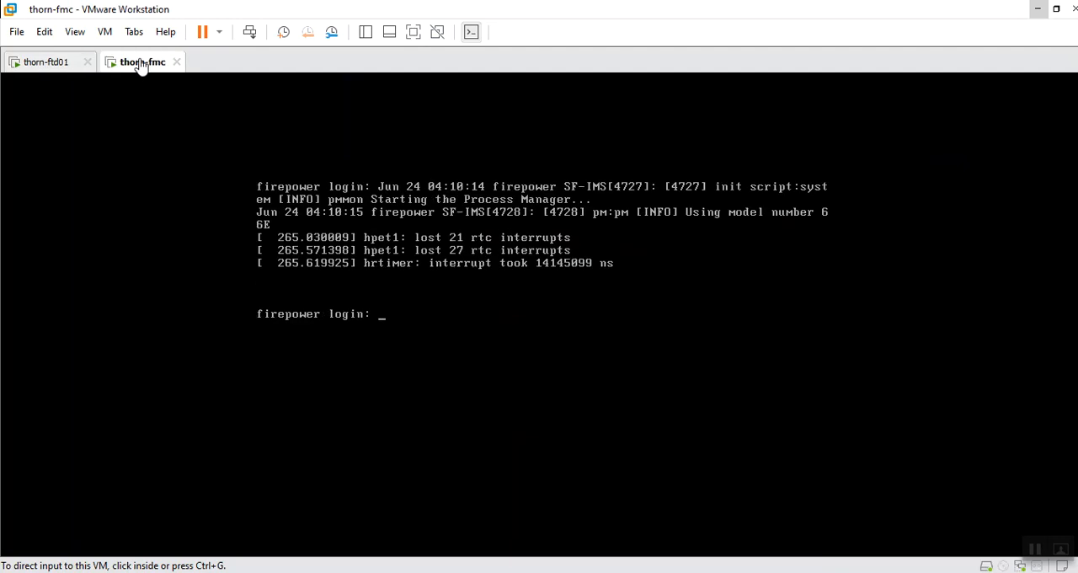
pyautogui.click(39, 68)
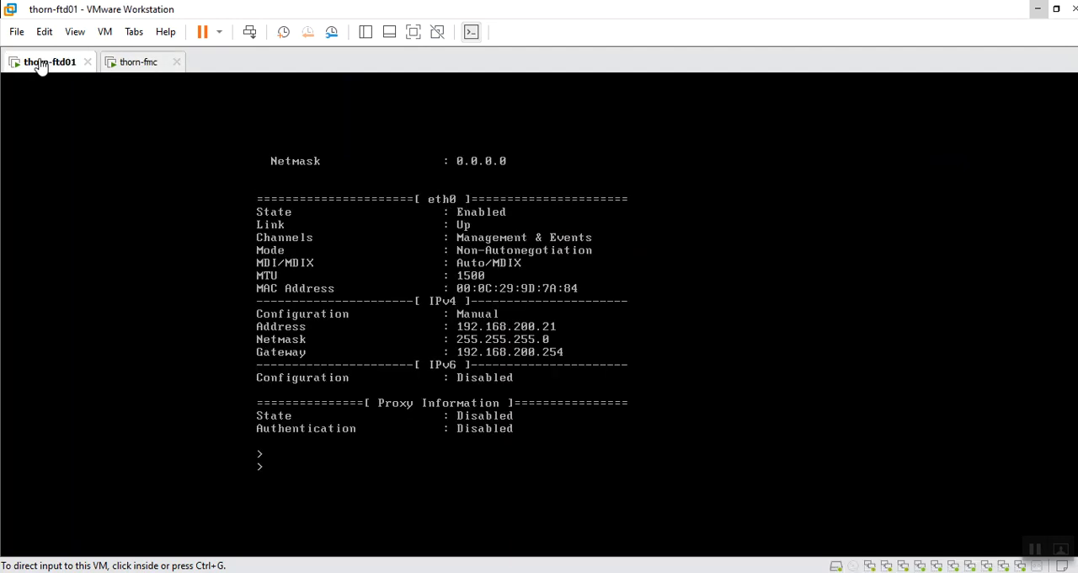
pyautogui.click(1036, 13)
# - Restart the 192.168.200.21 PuTTY session and log in as admin with the account password
pyautogui.moveTo(733, 572)
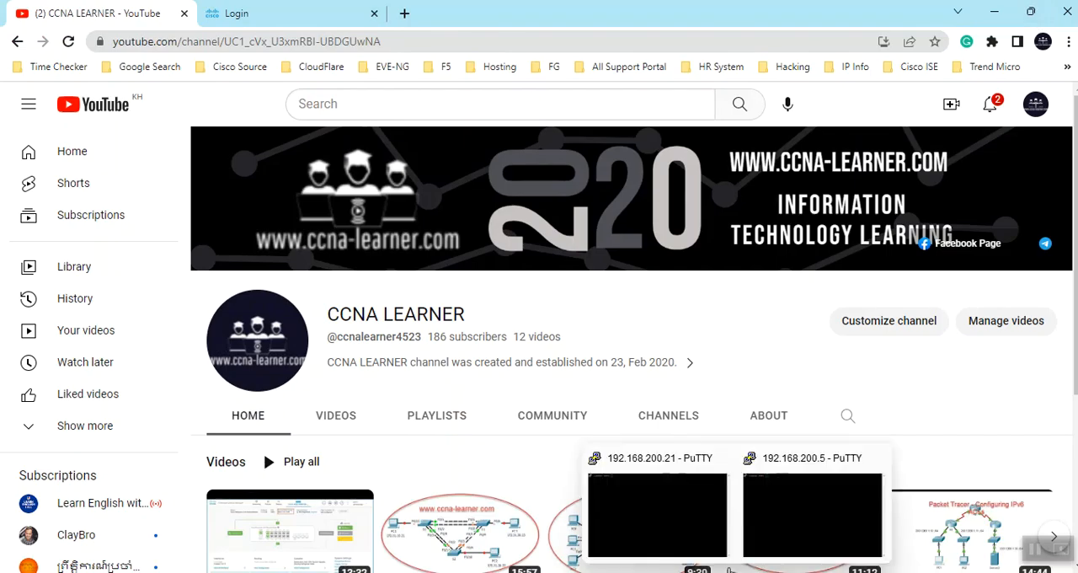
pyautogui.click(699, 547)
pyautogui.click(665, 349)
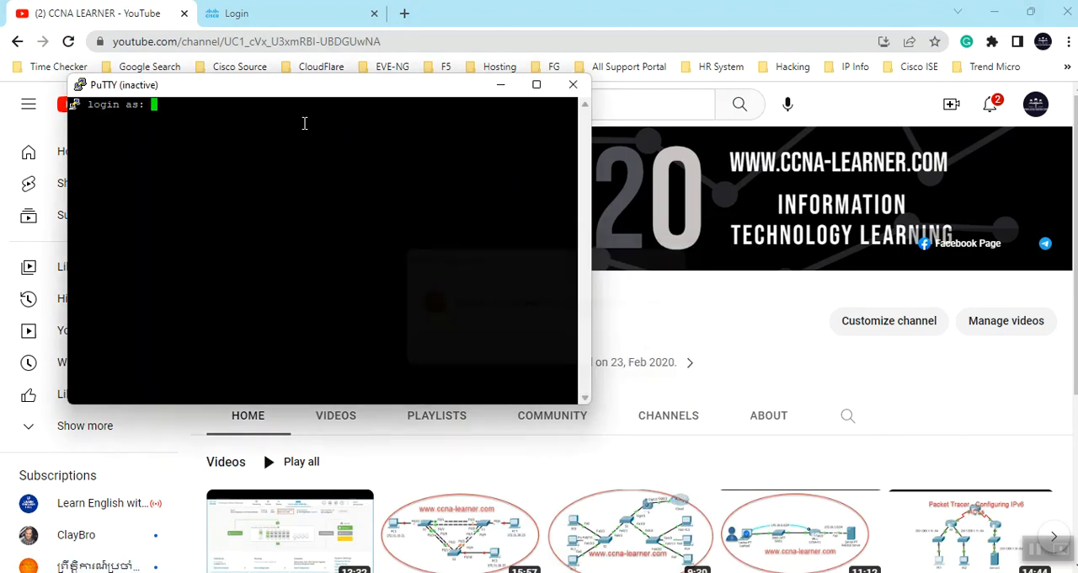
pyautogui.rightClick(161, 86)
pyautogui.click(230, 256)
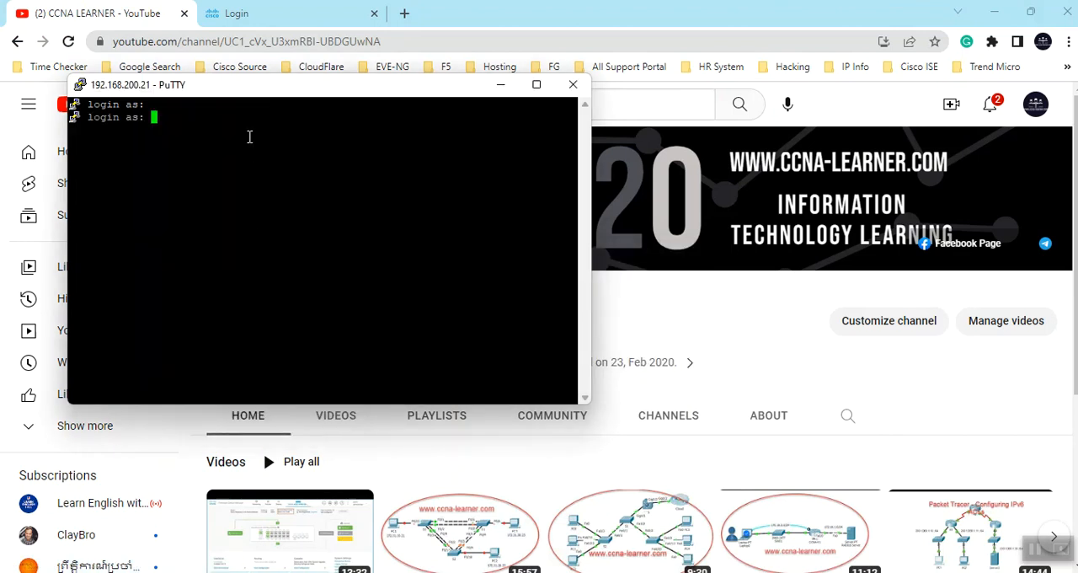
pyautogui.write('admin')
pyautogui.press('Return')
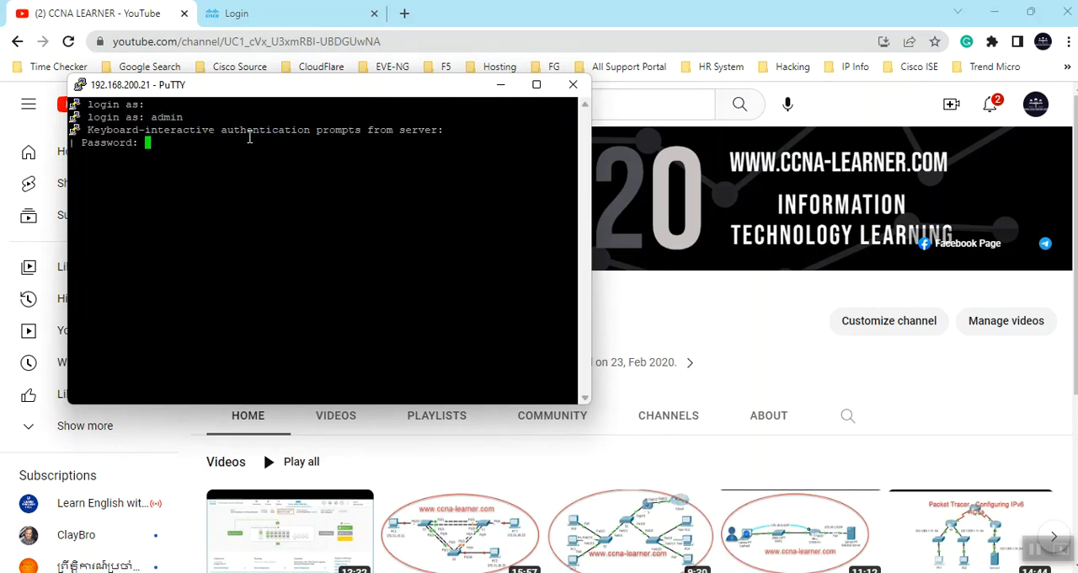
pyautogui.press('Return')
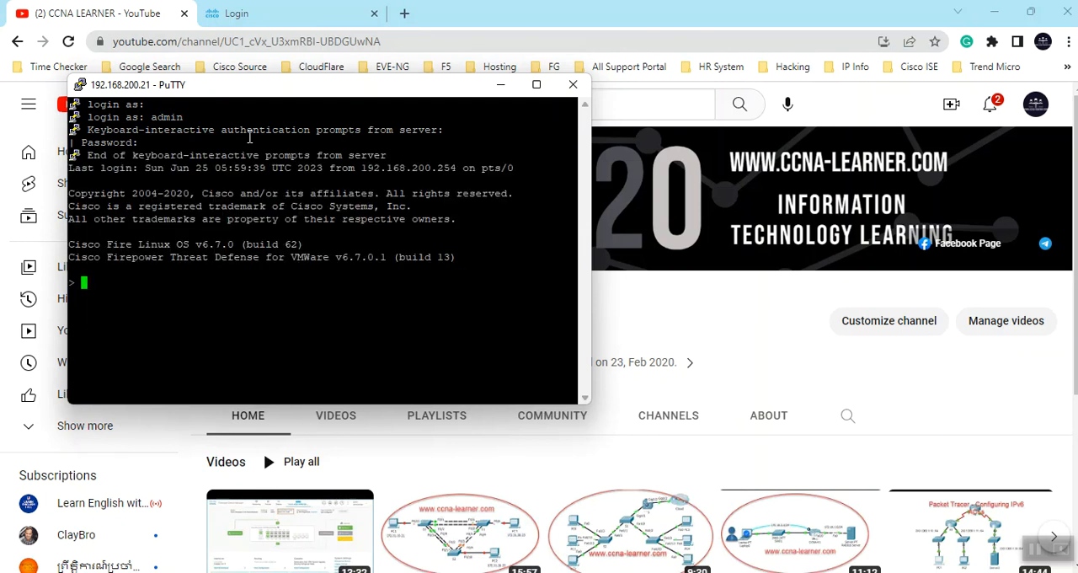
# - Run show version on the FTD and examine its version details and host name
pyautogui.write('show version')
pyautogui.press('Return')
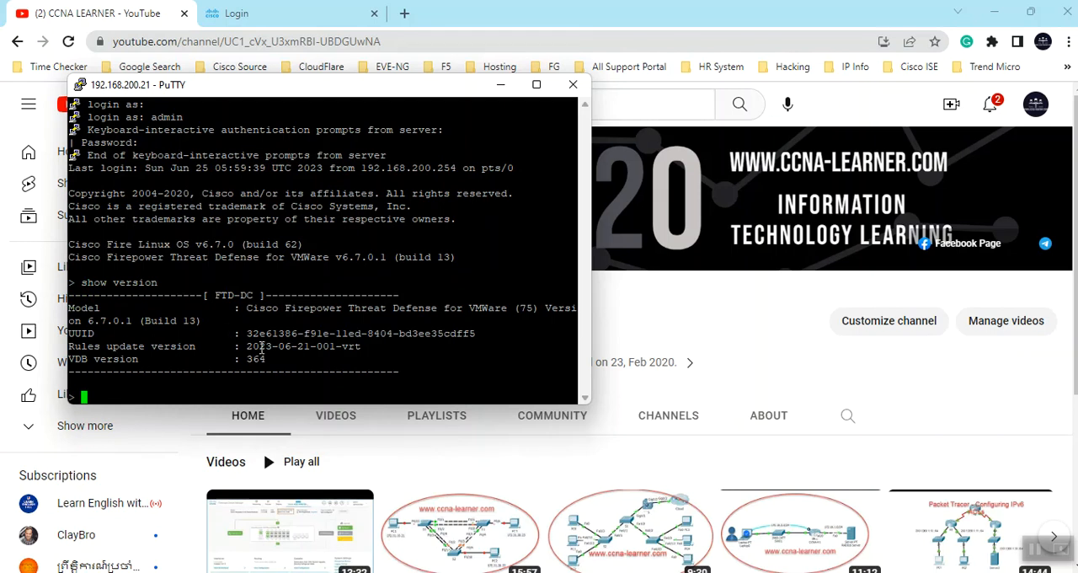
pyautogui.moveTo(88, 321); pyautogui.dragTo(139, 321)
pyautogui.moveTo(215, 294); pyautogui.dragTo(251, 294)
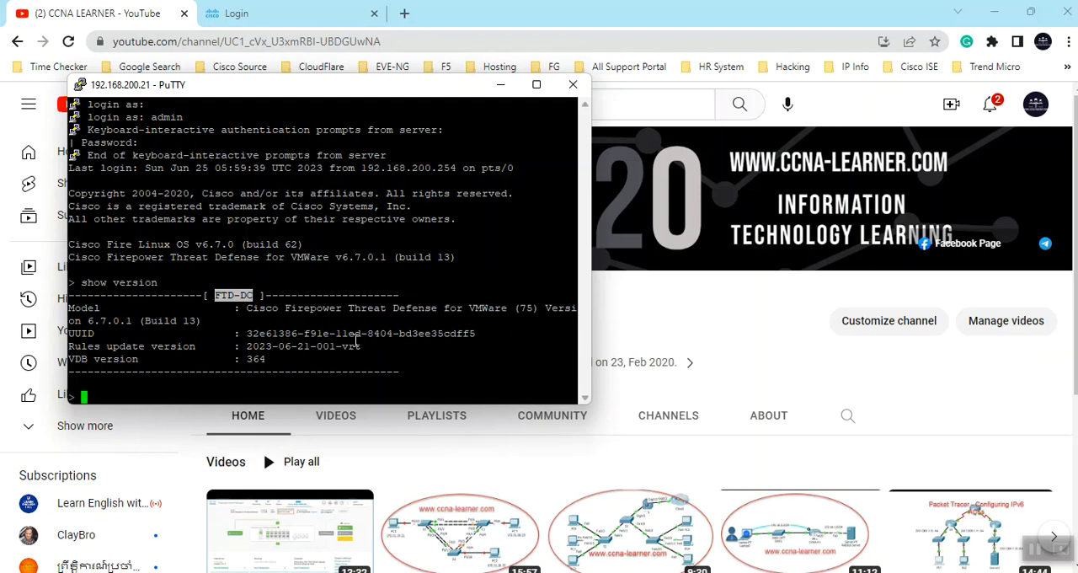
pyautogui.click(355, 390)
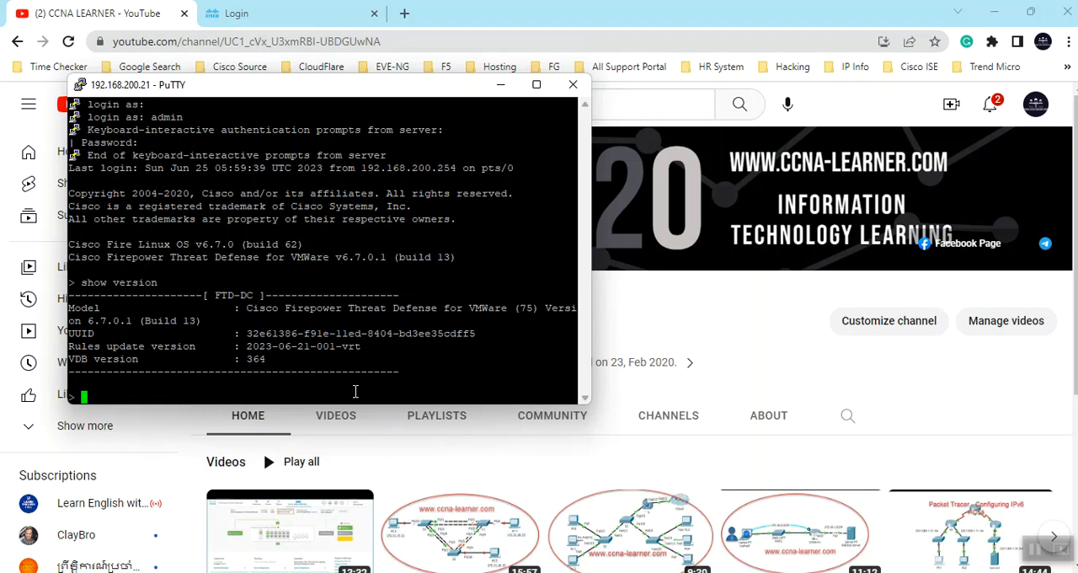
# - Run show managers on the FTD to check its manager configuration
pyautogui.write('show managers')
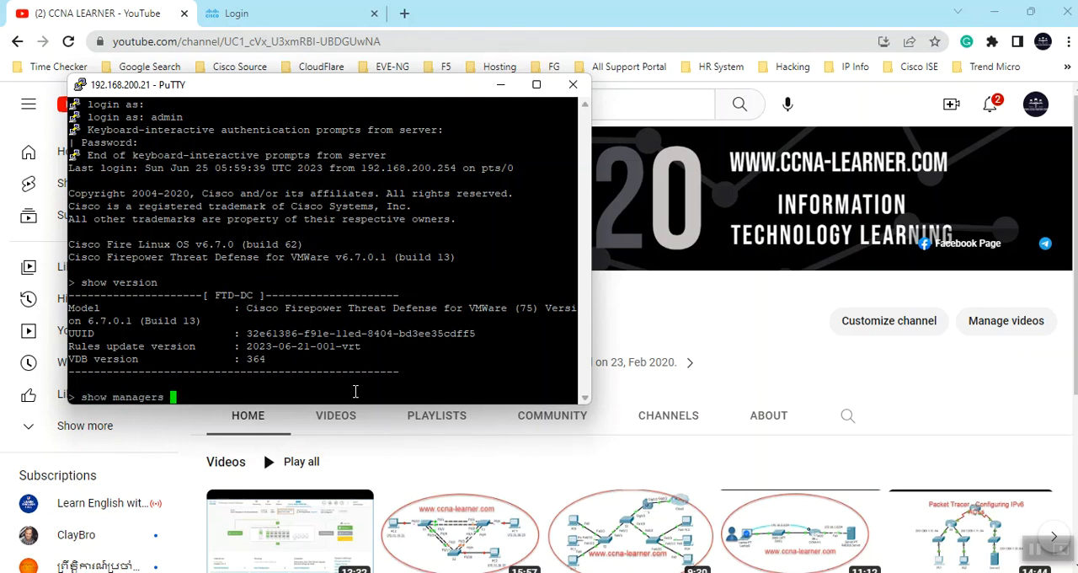
pyautogui.press('Return')
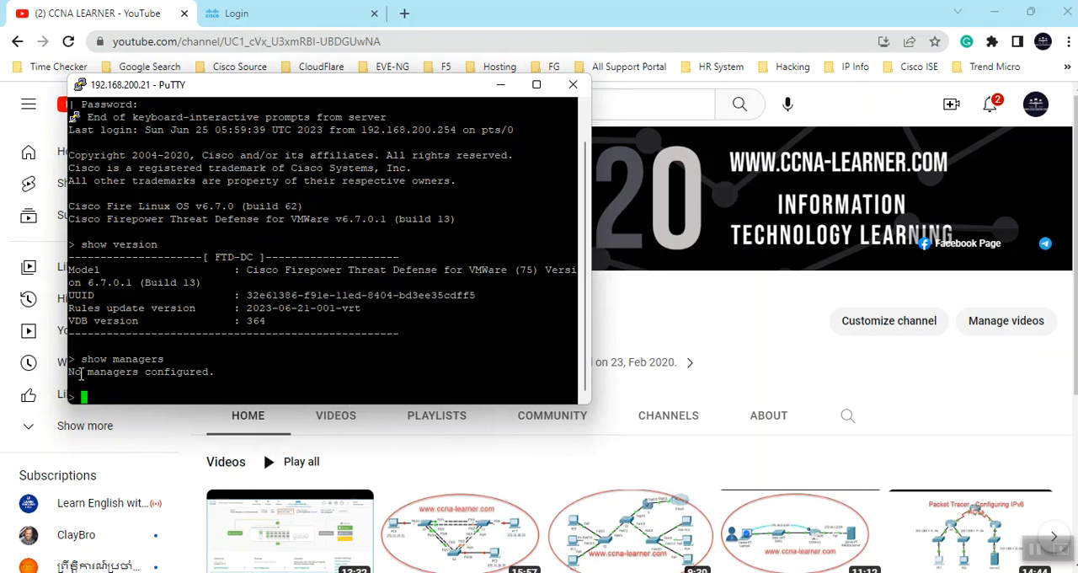
pyautogui.moveTo(72, 375); pyautogui.dragTo(218, 379)
pyautogui.click(218, 378)
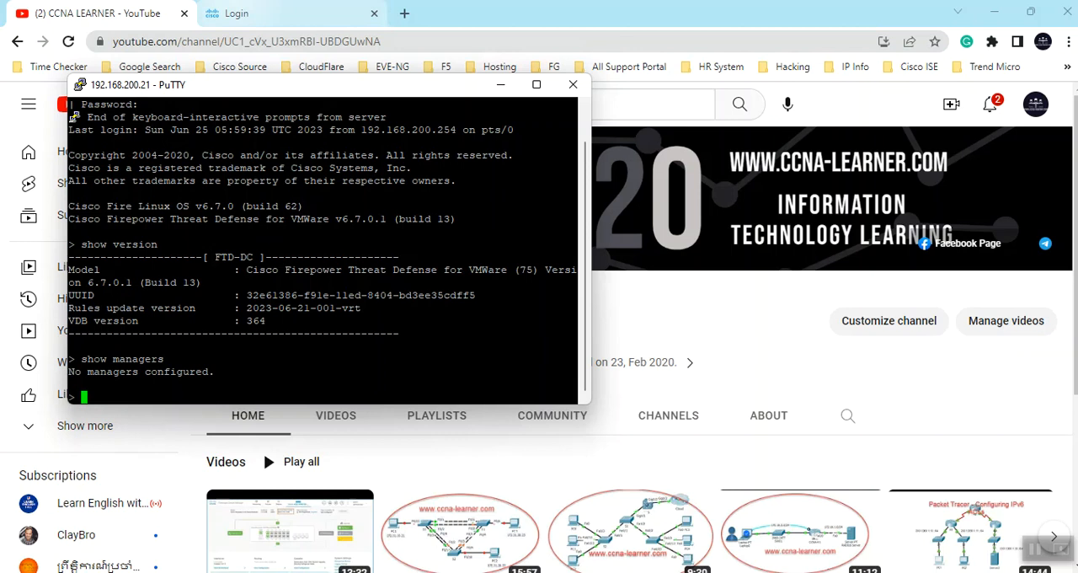
# - Switch to Firepower Management Center in the browser, log in as admin with the account password, and open Device Management
pyautogui.click(236, 13)
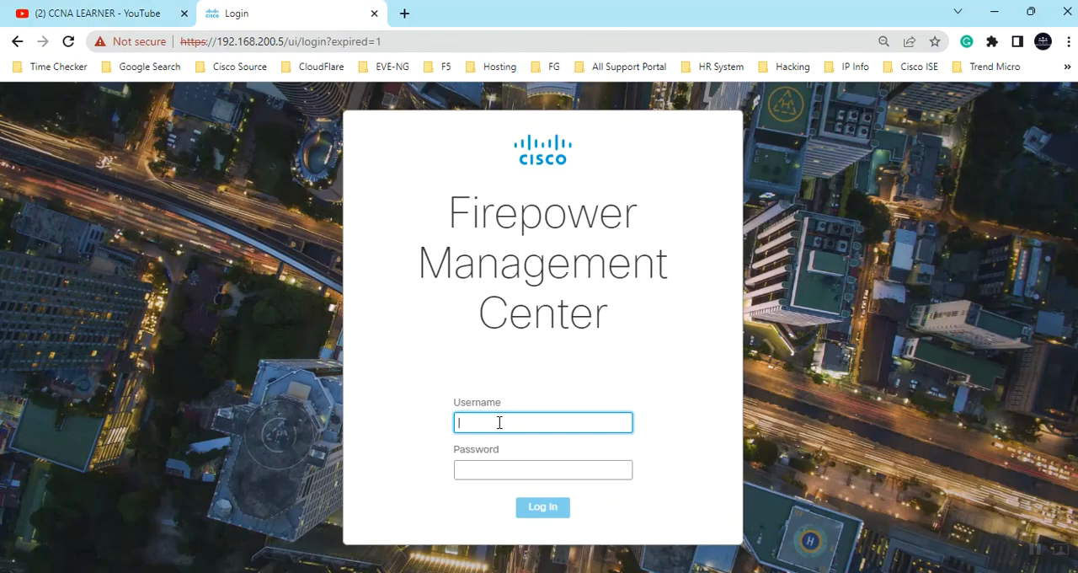
pyautogui.write('admin')
pyautogui.press('Tab')
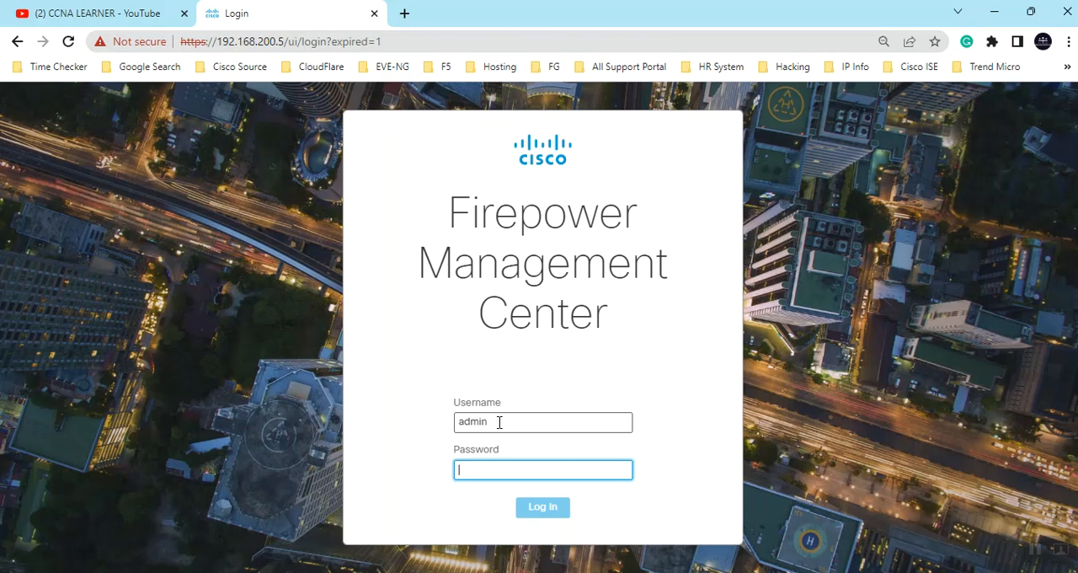
pyautogui.write('*********')
pyautogui.press('Return')
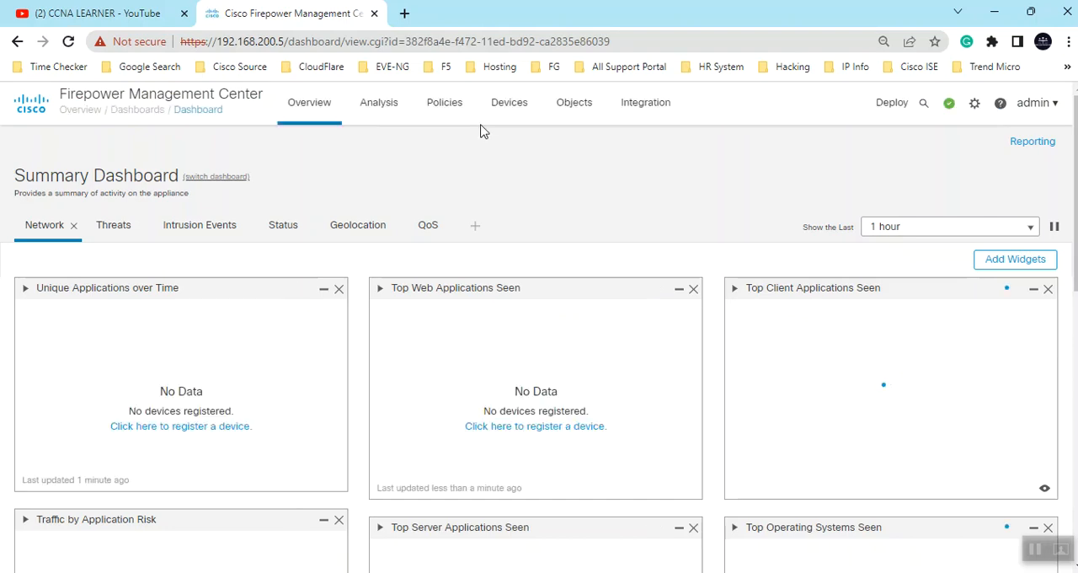
pyautogui.moveTo(512, 105)
pyautogui.click(539, 144)
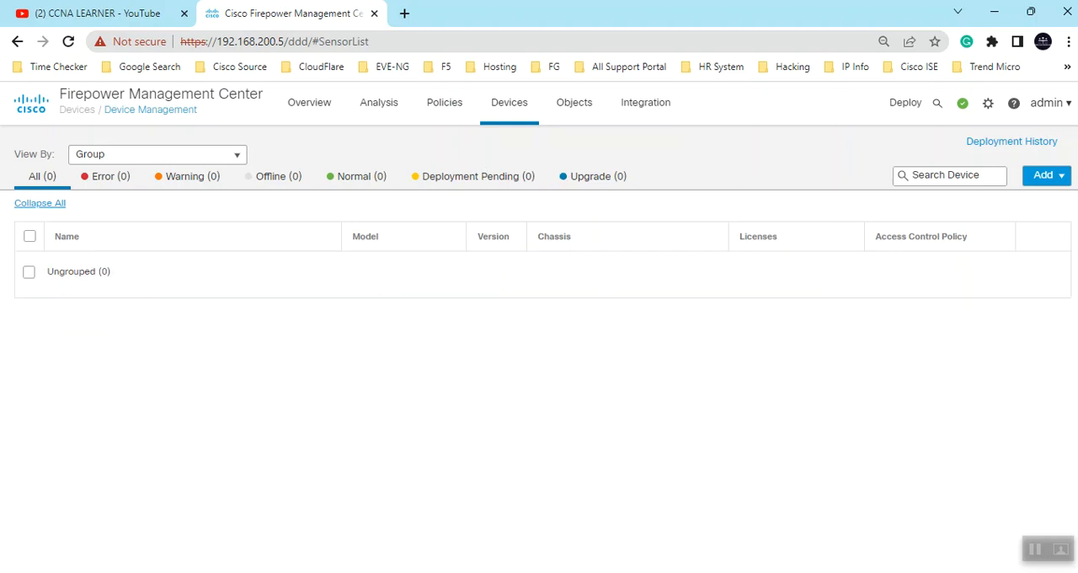
# - Check the management network settings on the thorn-ftd01 console in VMware Workstation, then minimize it
pyautogui.moveTo(774, 572)
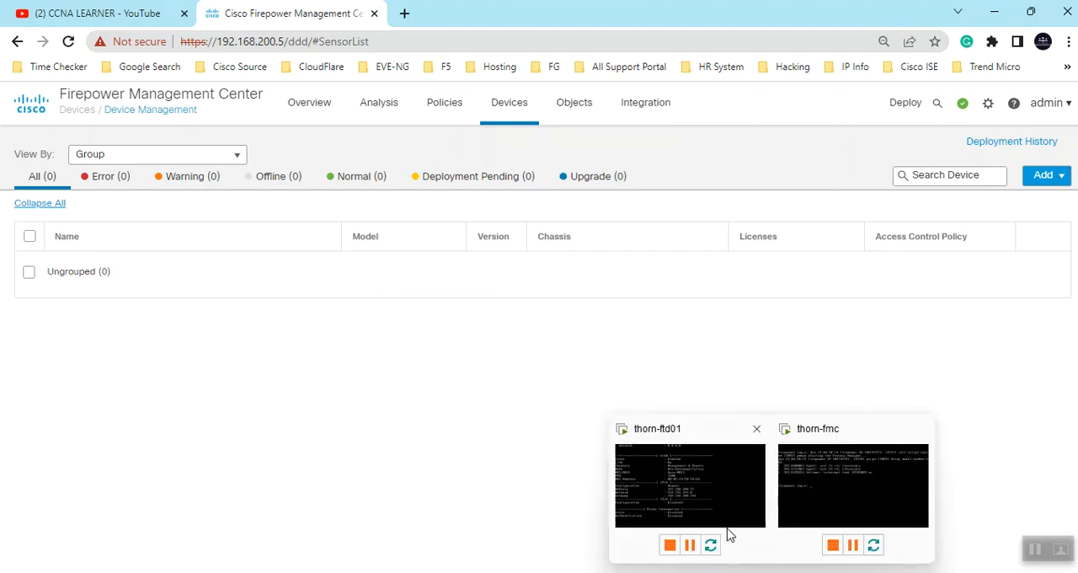
pyautogui.click(729, 500)
pyautogui.click(624, 416)
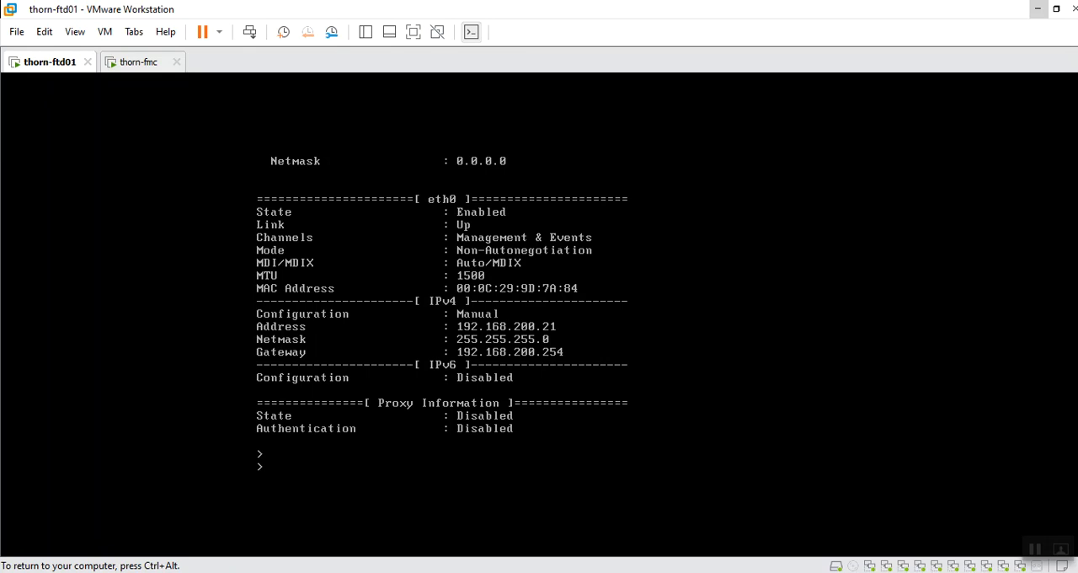
pyautogui.hotkey('ctrl', 'alt')
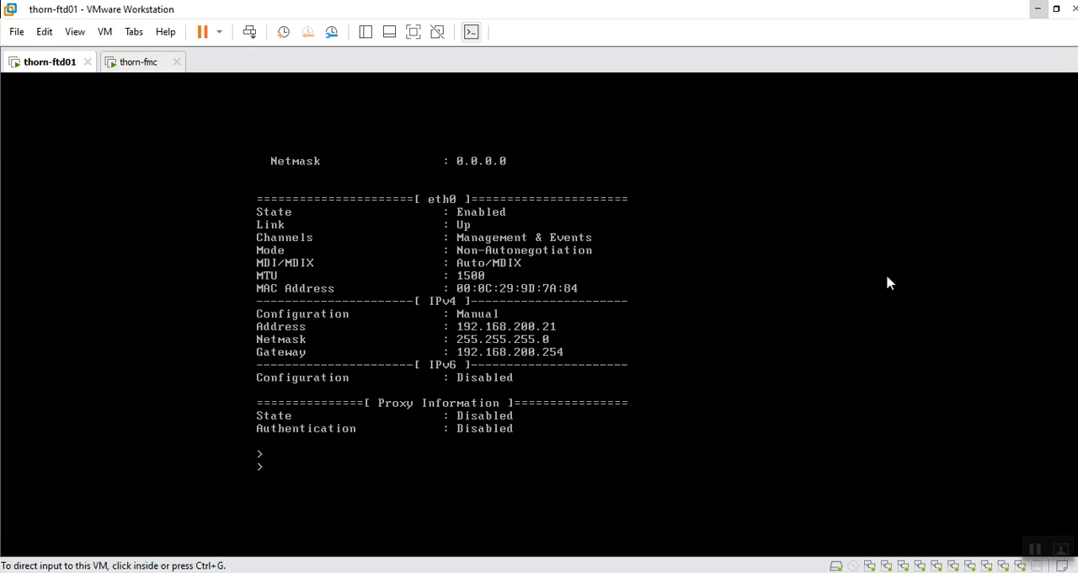
pyautogui.click(1036, 12)
# - In the 192.168.200.21 PuTTY session, enter configure manager add 192.168.200.5 and query the help for its next argument
pyautogui.moveTo(687, 527)
pyautogui.click(654, 517)
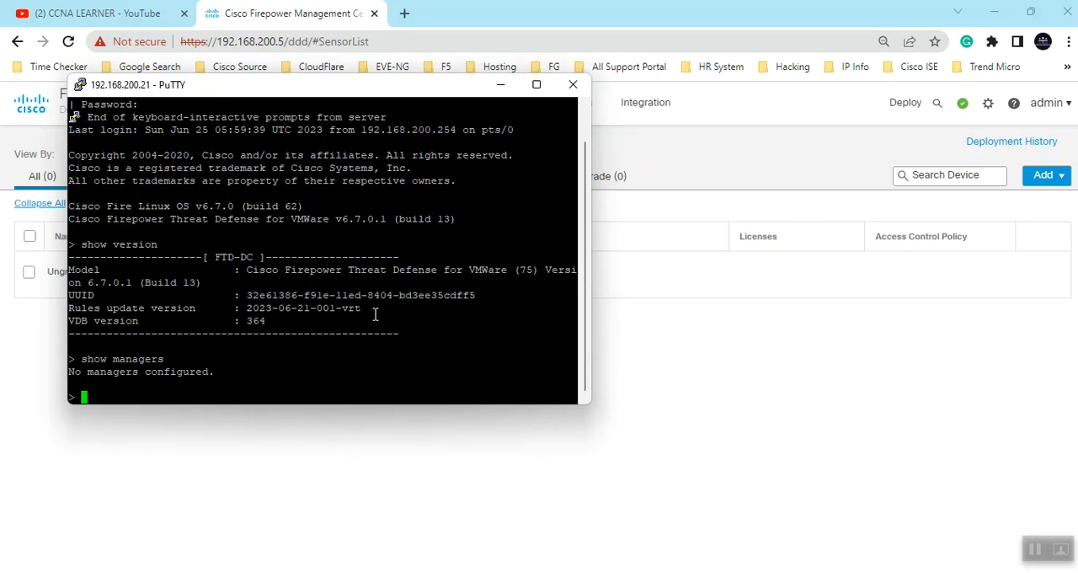
pyautogui.write('configure manager ')
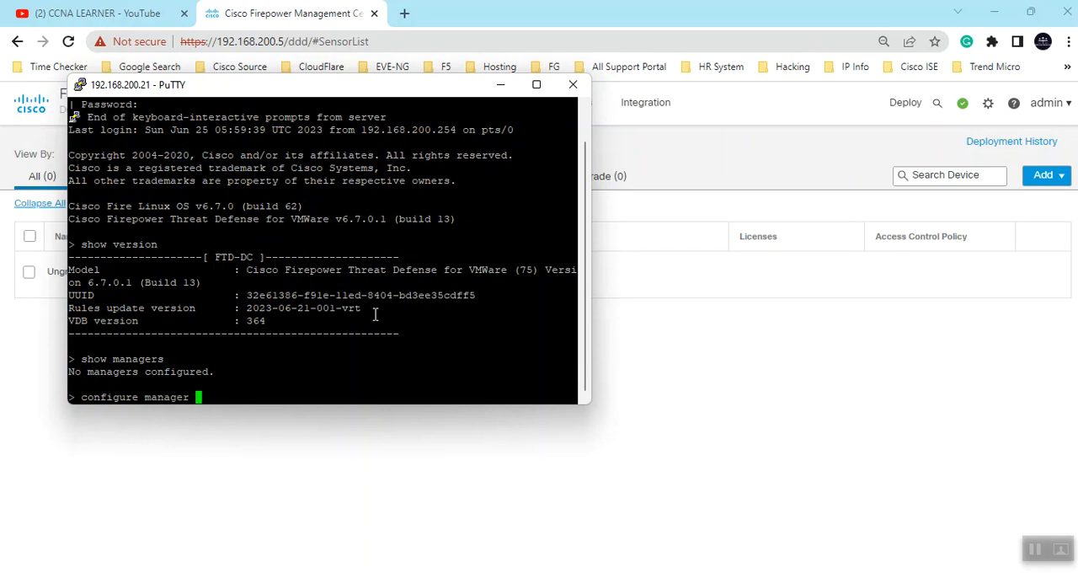
pyautogui.write('add')
pyautogui.write('192.168.200.5')
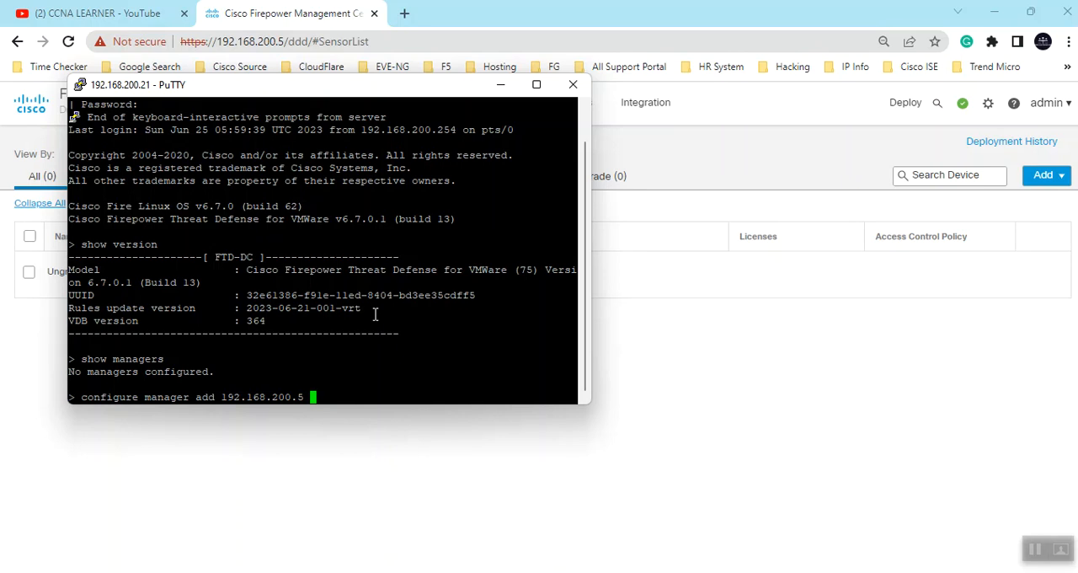
pyautogui.press('?')
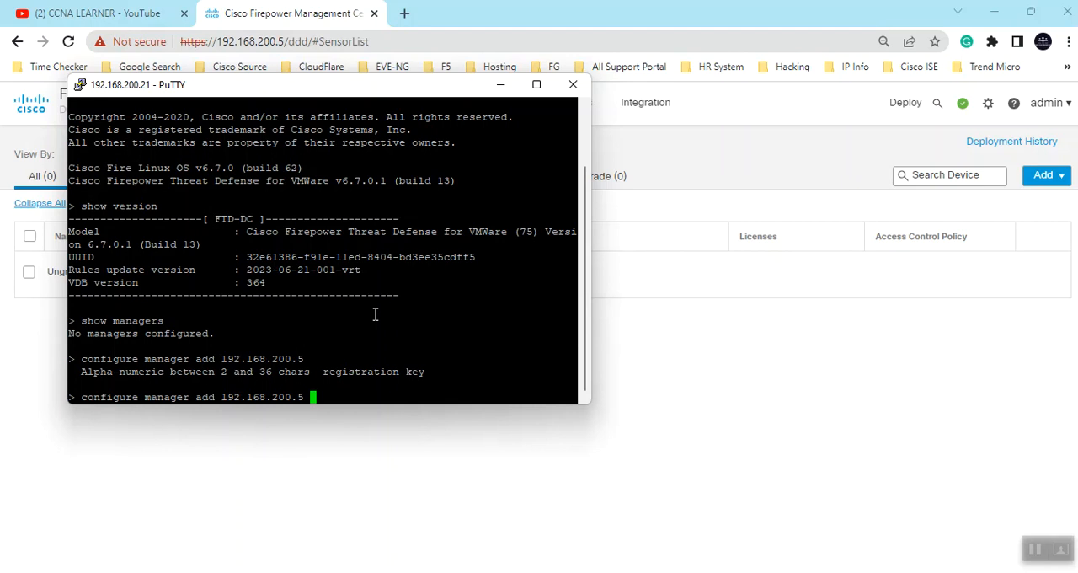
# - Complete the configure manager add command with the registration key and run it
pyautogui.write('20223')
pyautogui.press('BackSpace')
pyautogui.press('BackSpace')
pyautogui.write('3')
pyautogui.press('Return')
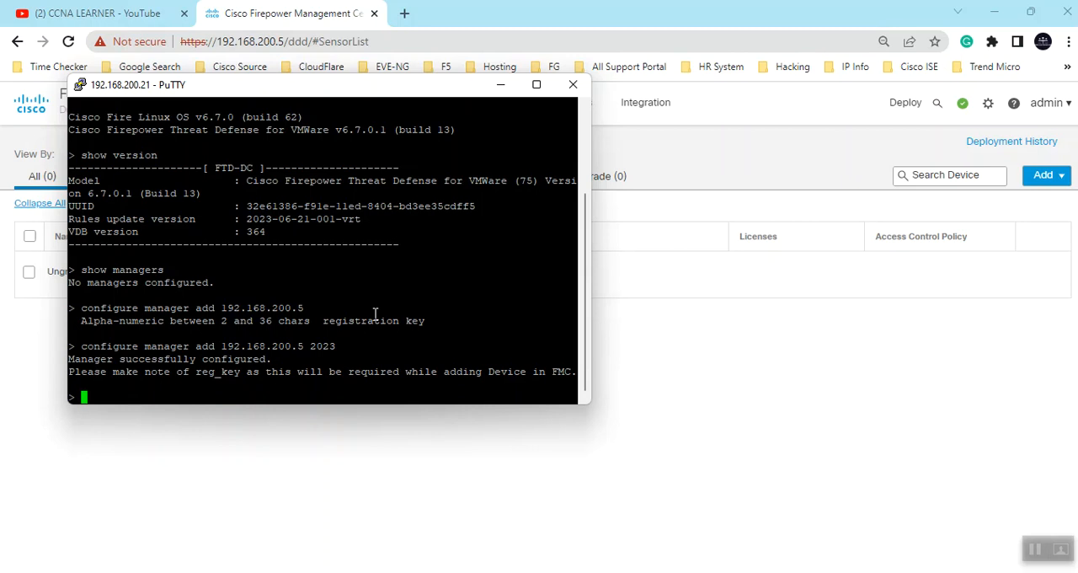
# - Run show managers on the FTD, examine the manager host and registration key entries, and minimize PuTTY
pyautogui.write('show ')
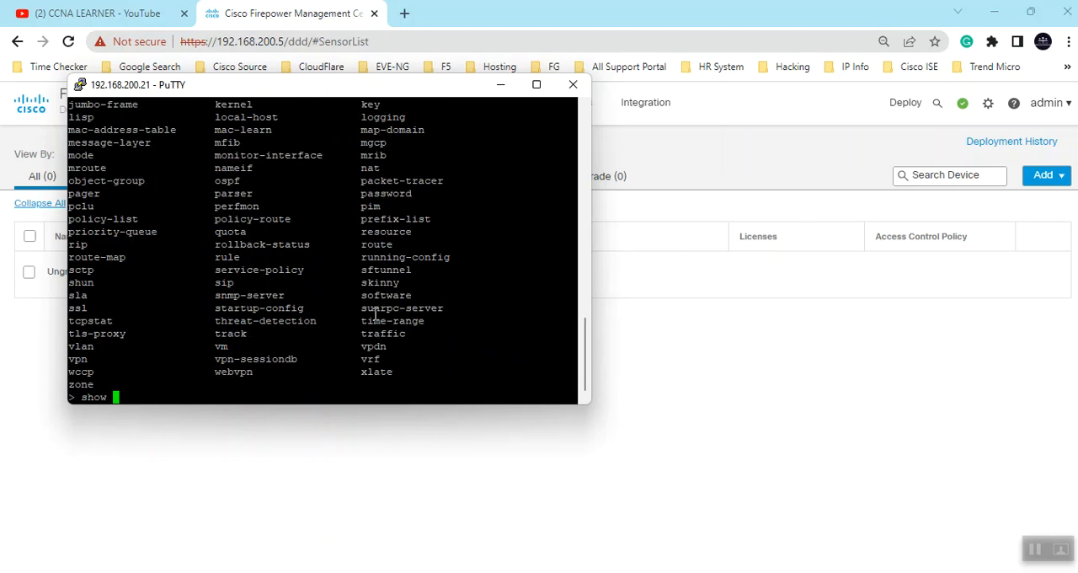
pyautogui.write('?managers')
pyautogui.press('Return')
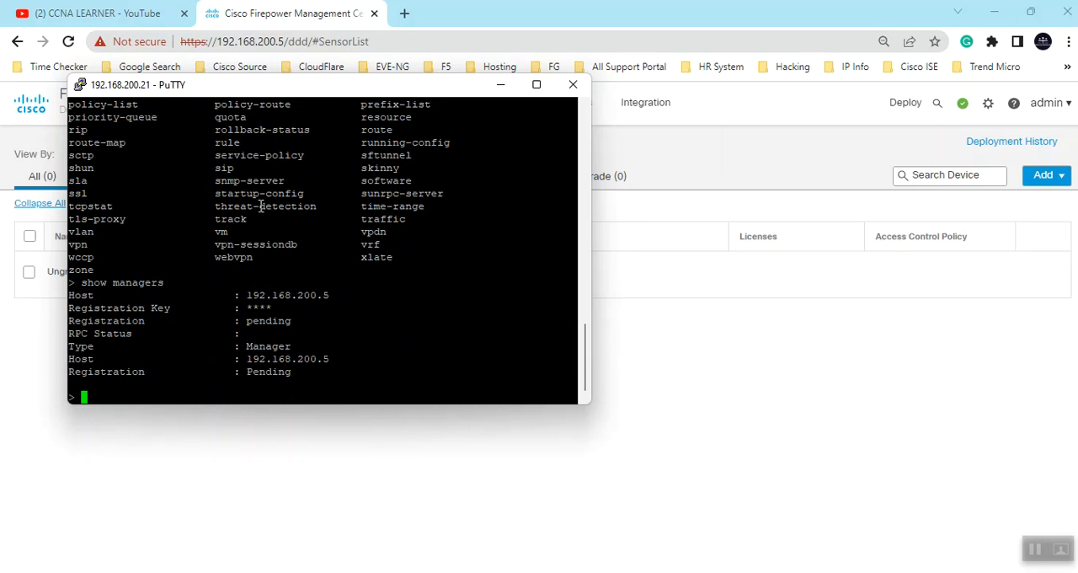
pyautogui.moveTo(247, 294); pyautogui.dragTo(326, 295)
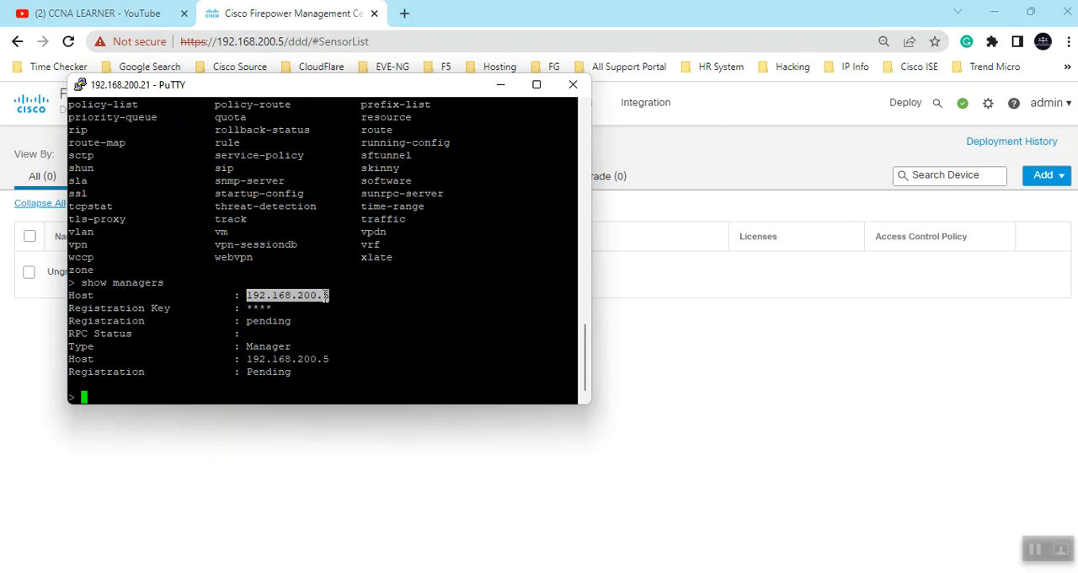
pyautogui.click(252, 307)
pyautogui.moveTo(252, 307); pyautogui.dragTo(274, 308)
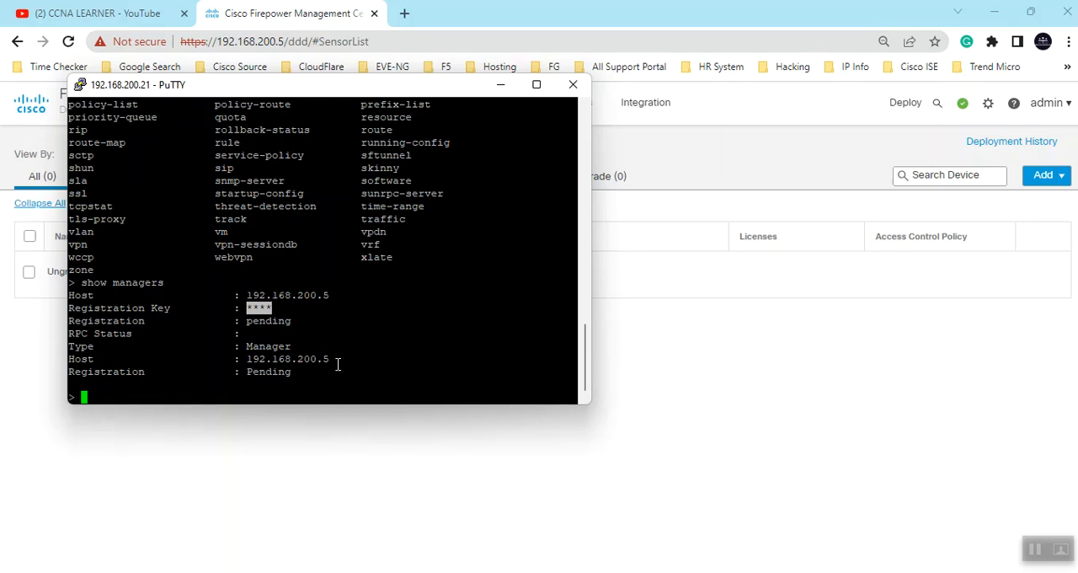
pyautogui.click(500, 85)
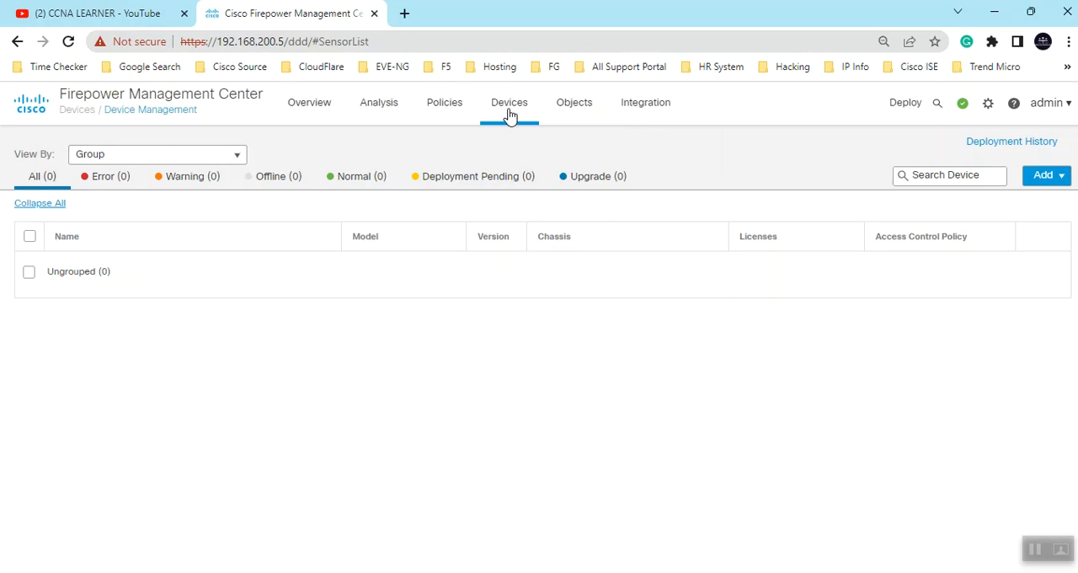
# - In Firepower Management Center's Device Management, start adding a device and set its host to 192.168.200.21
pyautogui.moveTo(511, 111)
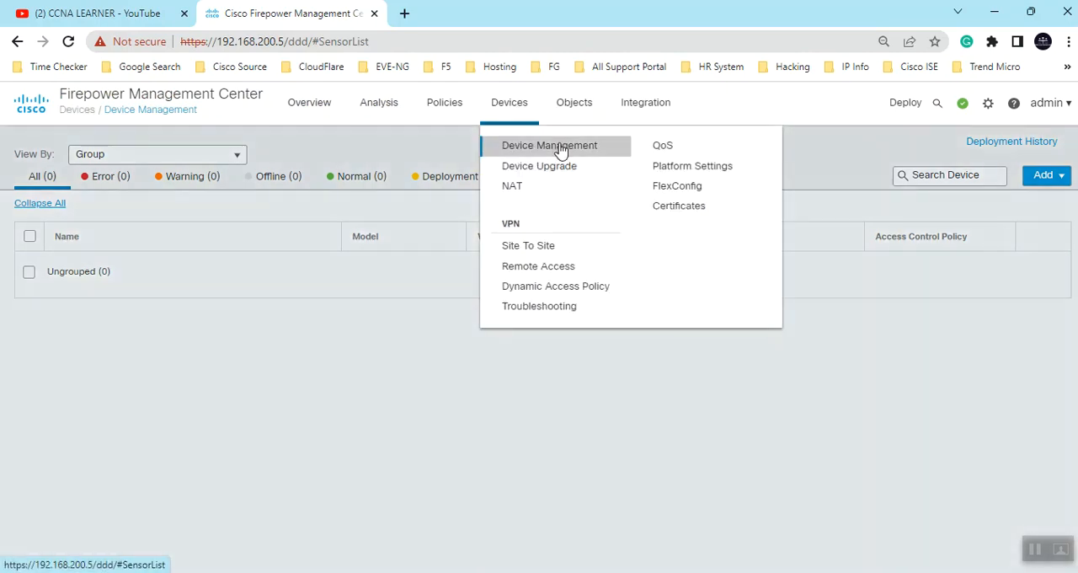
pyautogui.click(560, 149)
pyautogui.click(1054, 180)
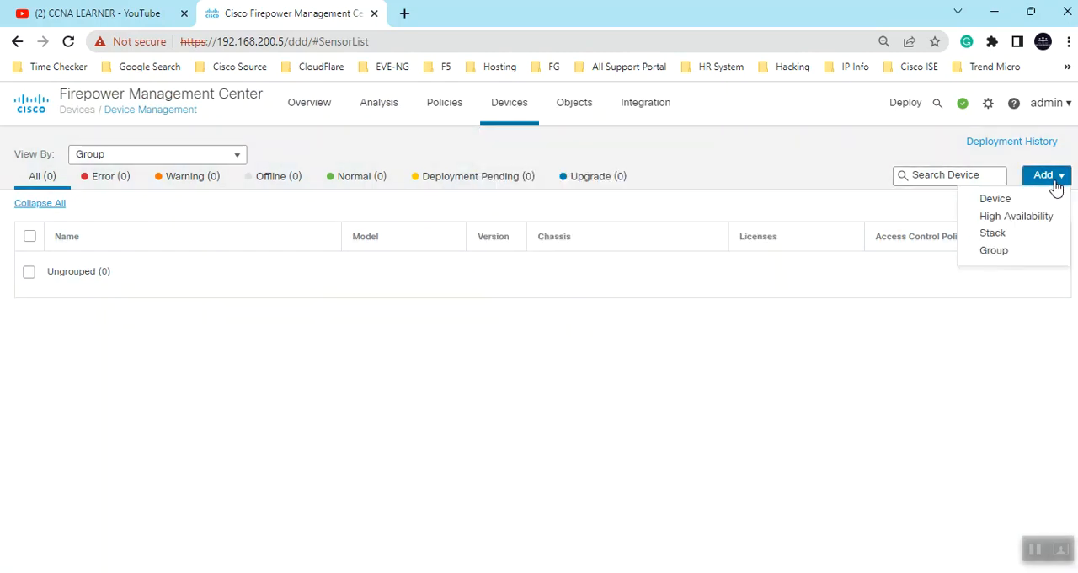
pyautogui.click(993, 202)
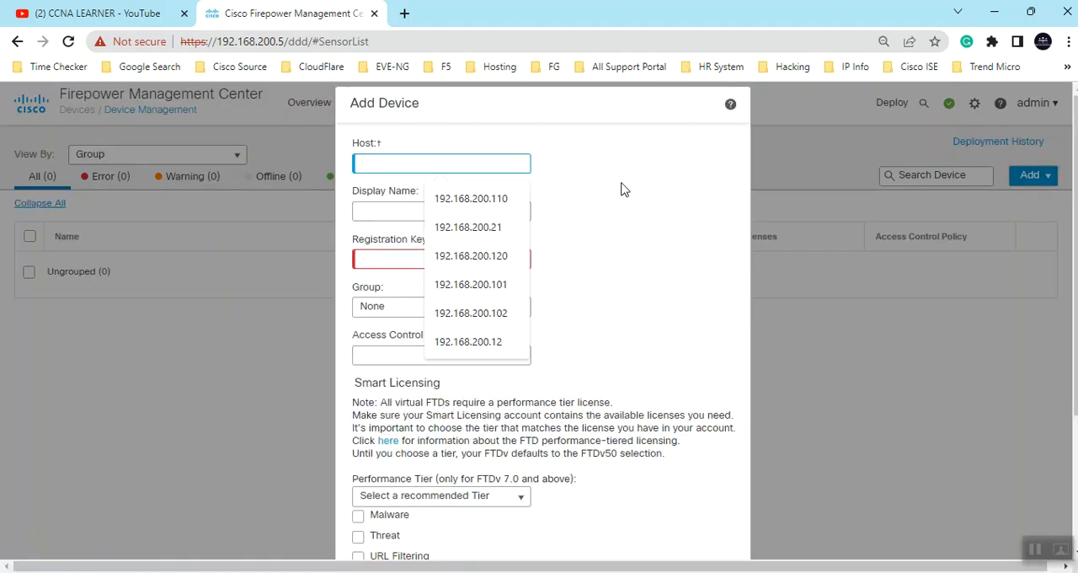
pyautogui.click(483, 233)
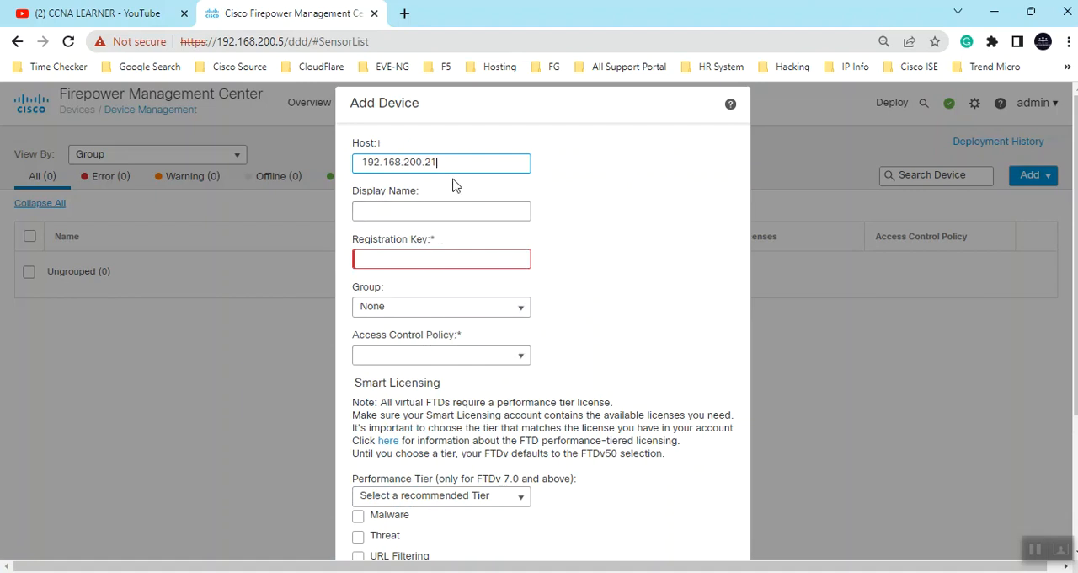
# - Enter the new device's registration key and assign Policy_Lab as its access control policy, keeping the group None
pyautogui.click(427, 258)
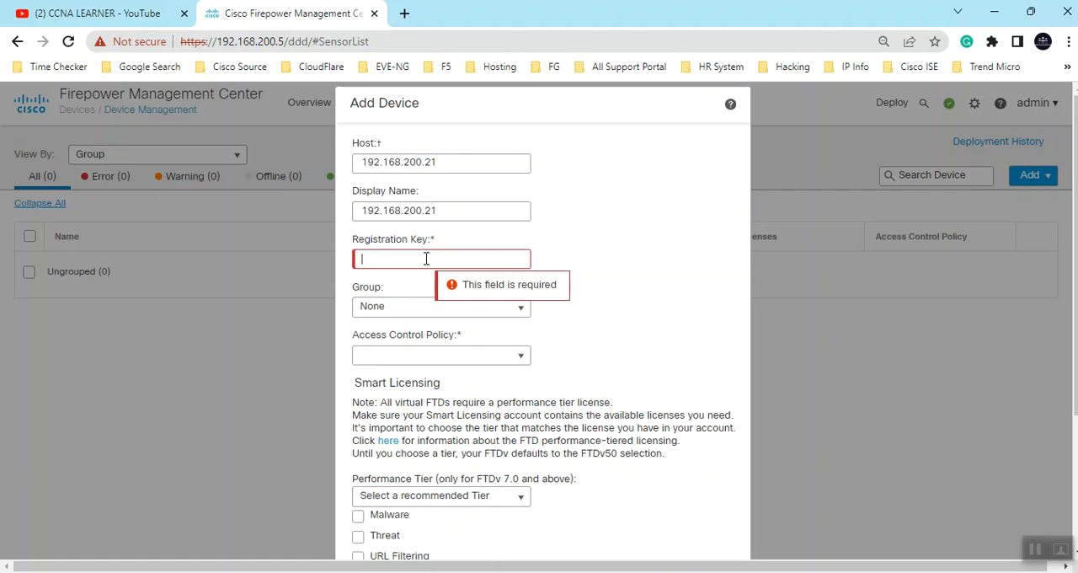
pyautogui.write('c')
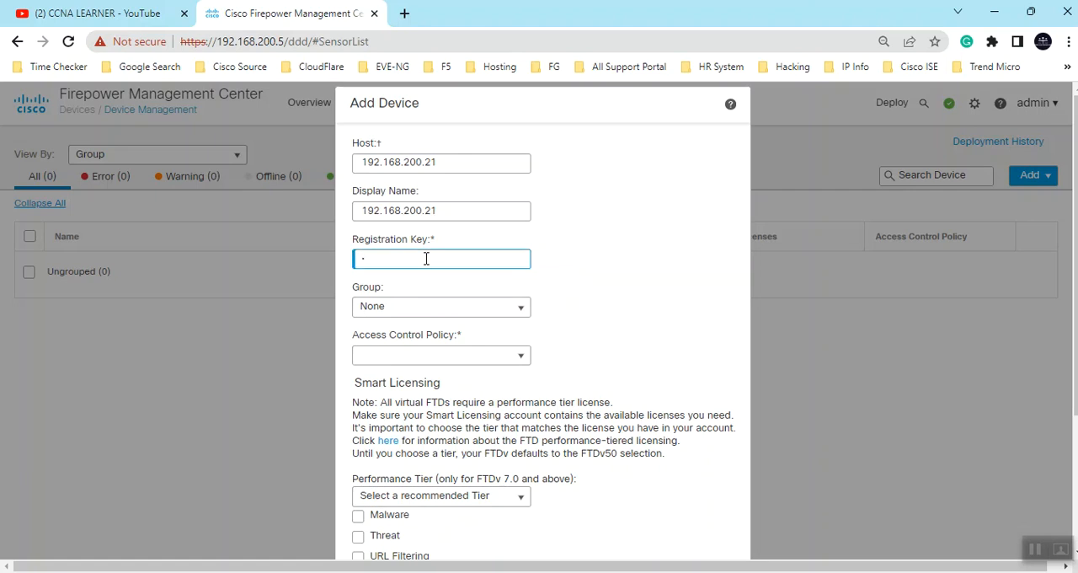
pyautogui.write('isc')
pyautogui.click(519, 310)
pyautogui.click(519, 310)
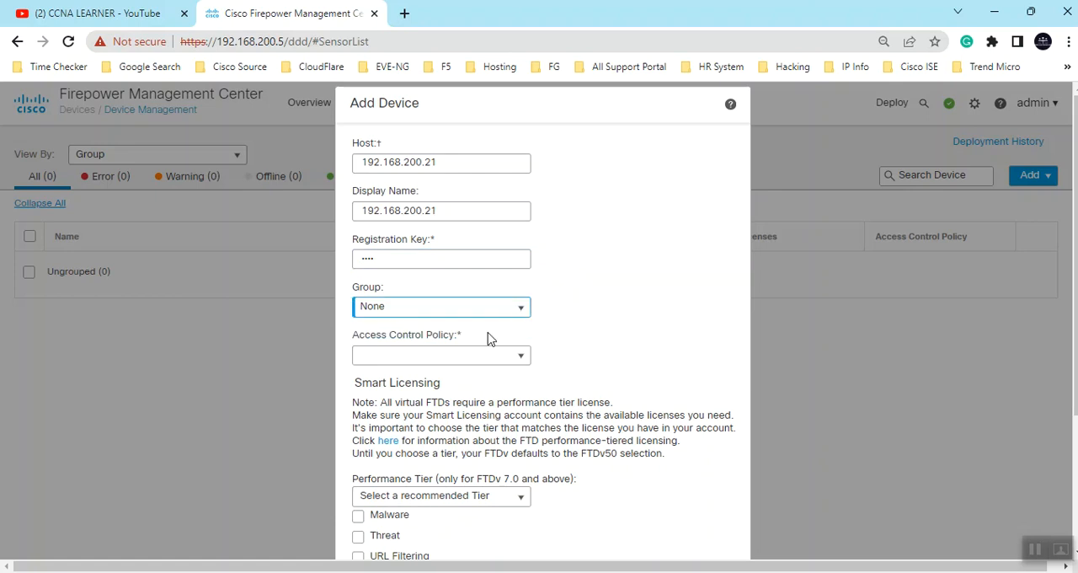
pyautogui.click(497, 361)
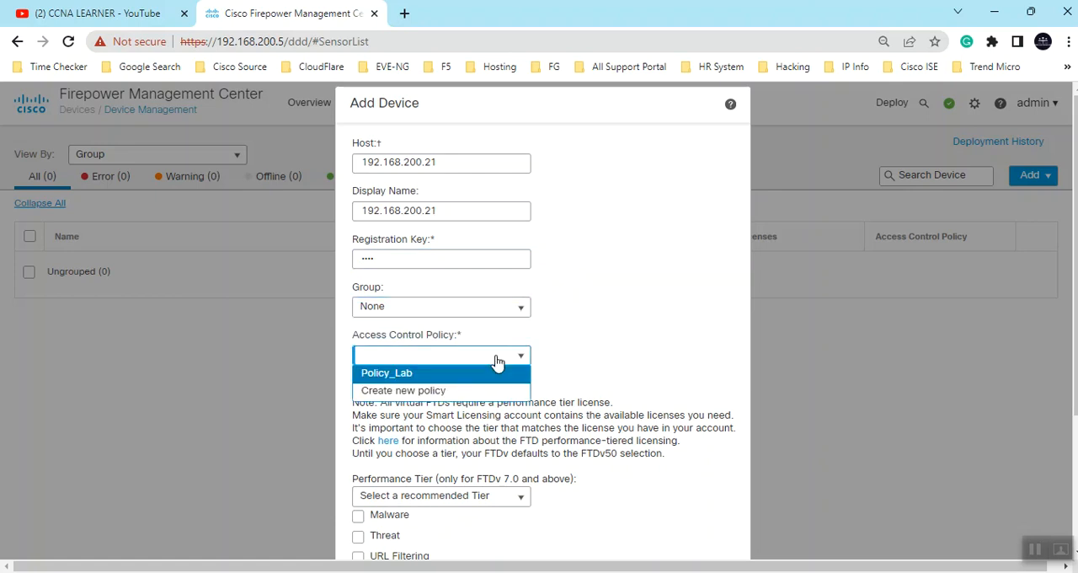
pyautogui.click(386, 375)
# - Enable the Malware, Threat and URL Filtering licenses for the device and register it
pyautogui.scroll(-3, 616, 385)
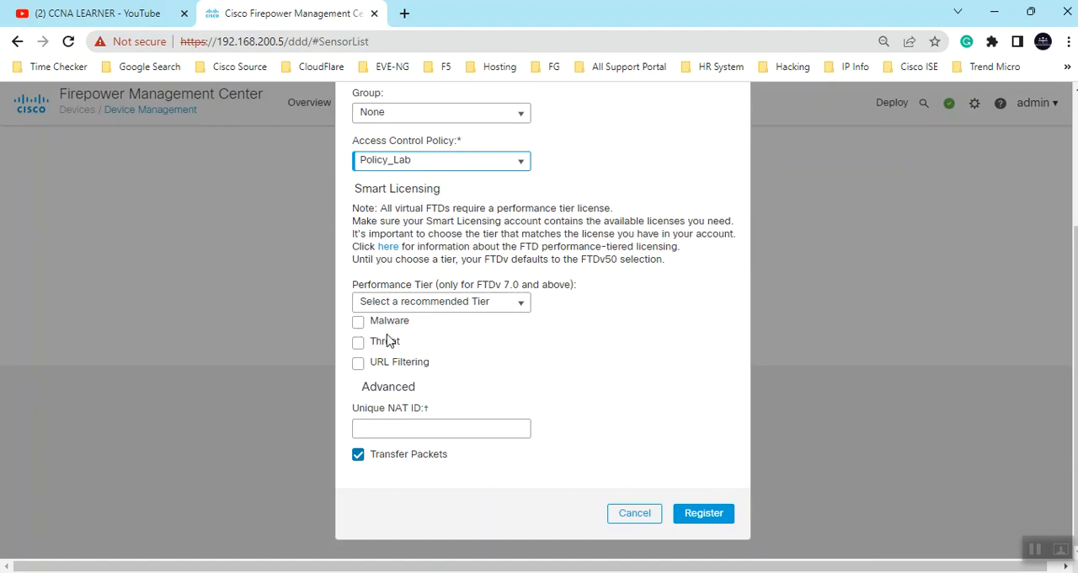
pyautogui.click(358, 321)
pyautogui.click(358, 341)
pyautogui.click(358, 363)
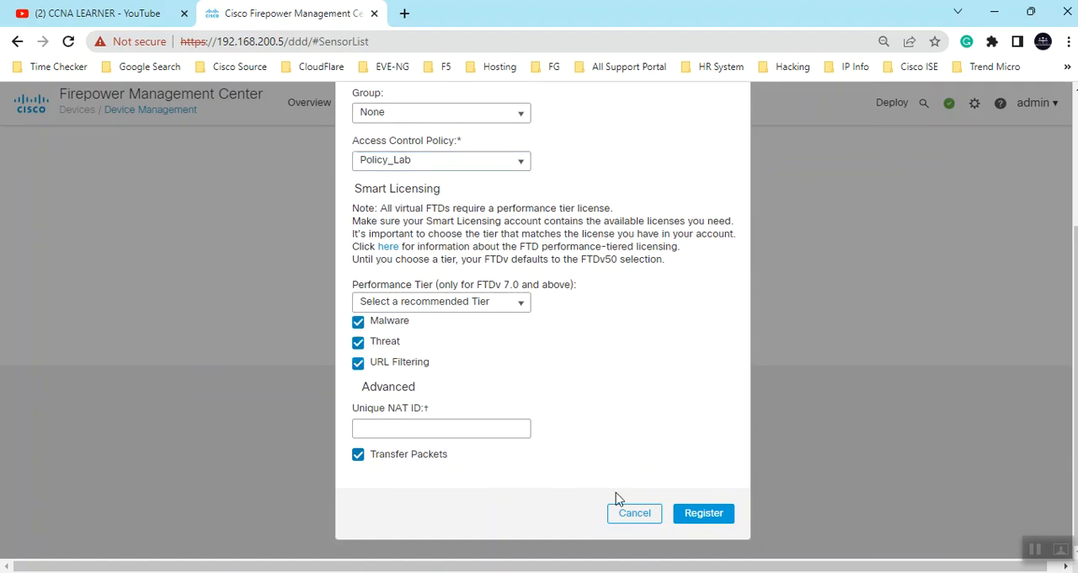
pyautogui.click(703, 514)
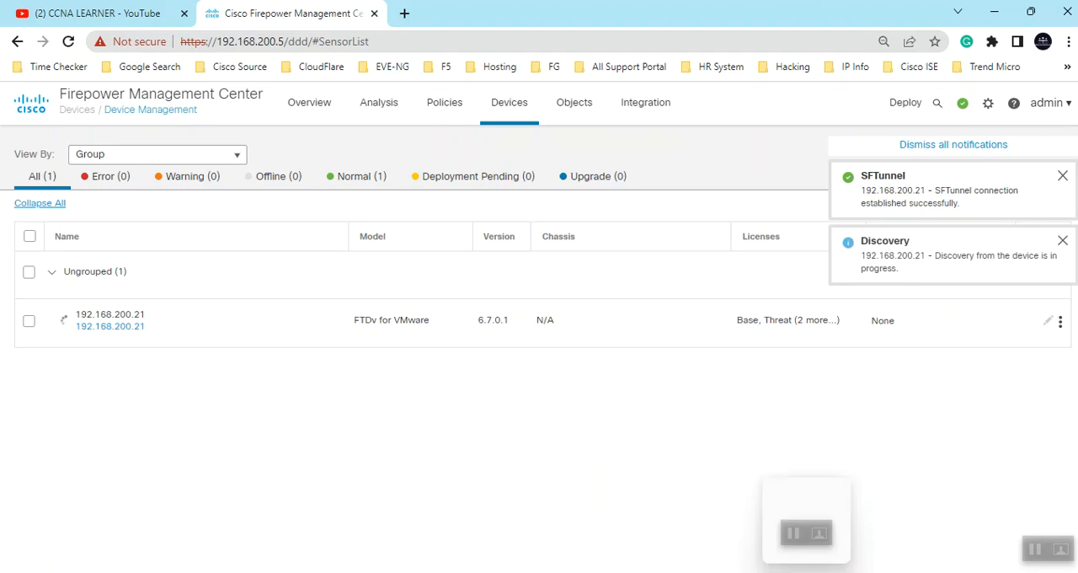
# - Switch to the 192.168.200.21 PuTTY session and run show managers again to check the registration status
pyautogui.moveTo(706, 556)
pyautogui.click(657, 516)
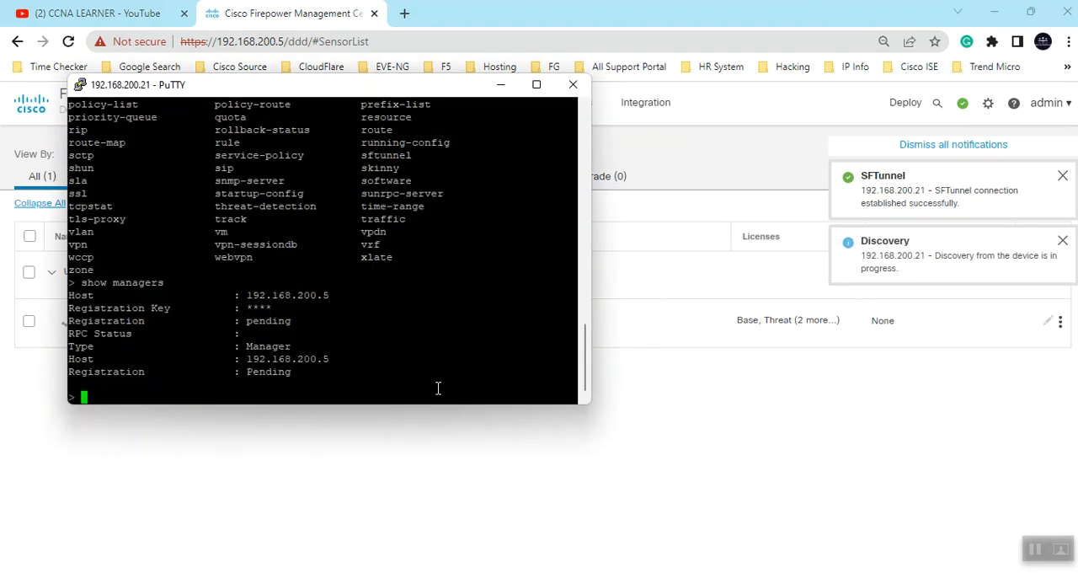
pyautogui.press('Up')
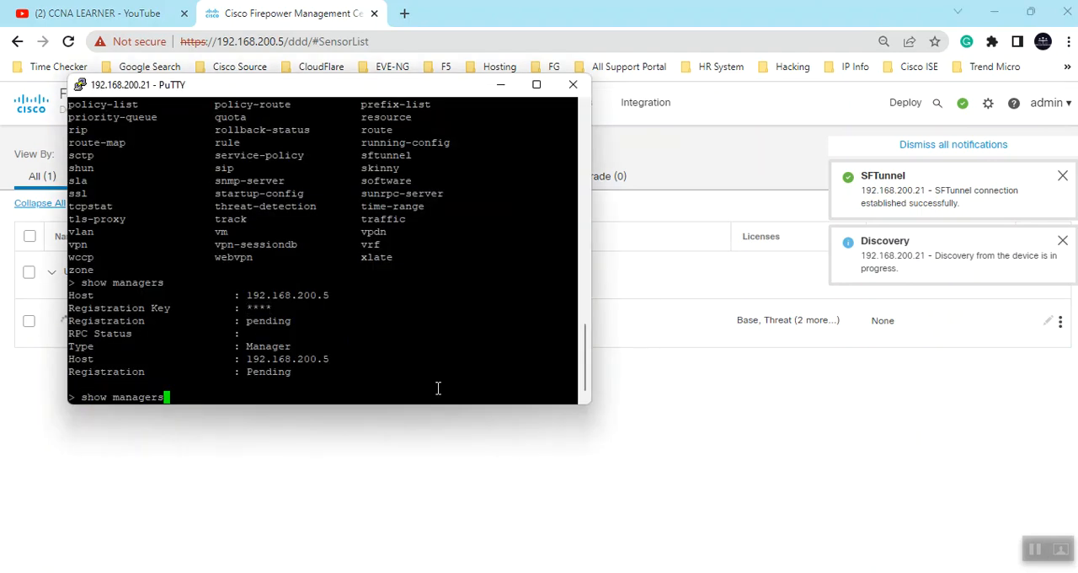
pyautogui.press('Return')
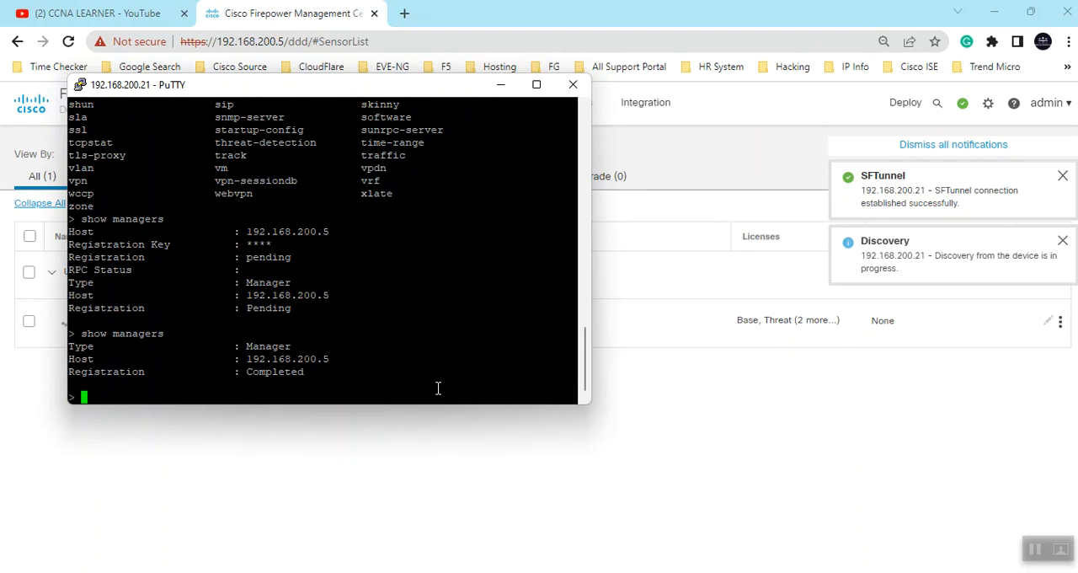
# - Return to Firepower Management Center, examine the running tasks for the new device, and dismiss the notifications
pyautogui.click(780, 160)
pyautogui.click(985, 145)
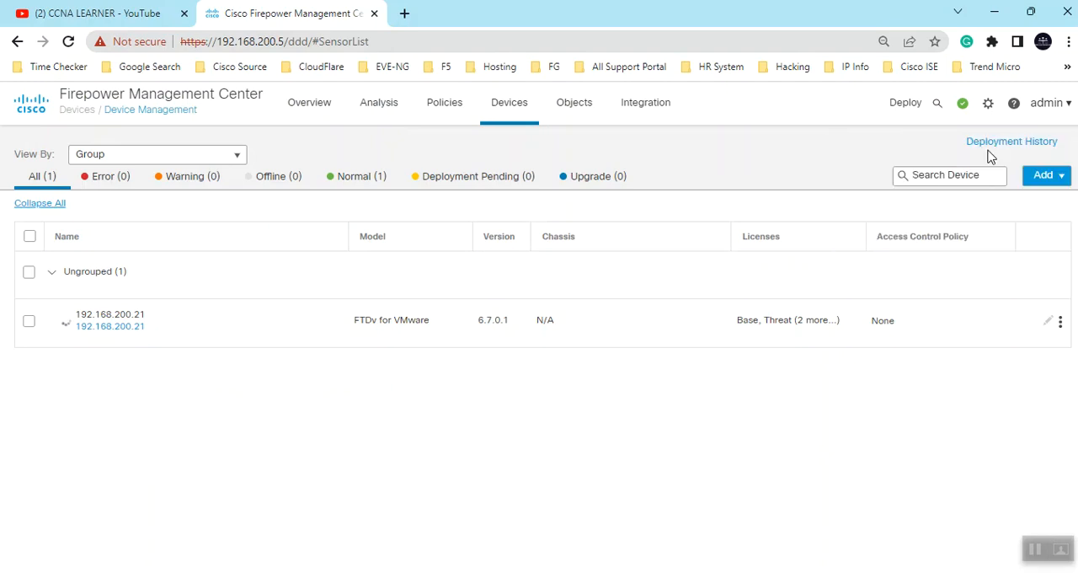
pyautogui.click(961, 106)
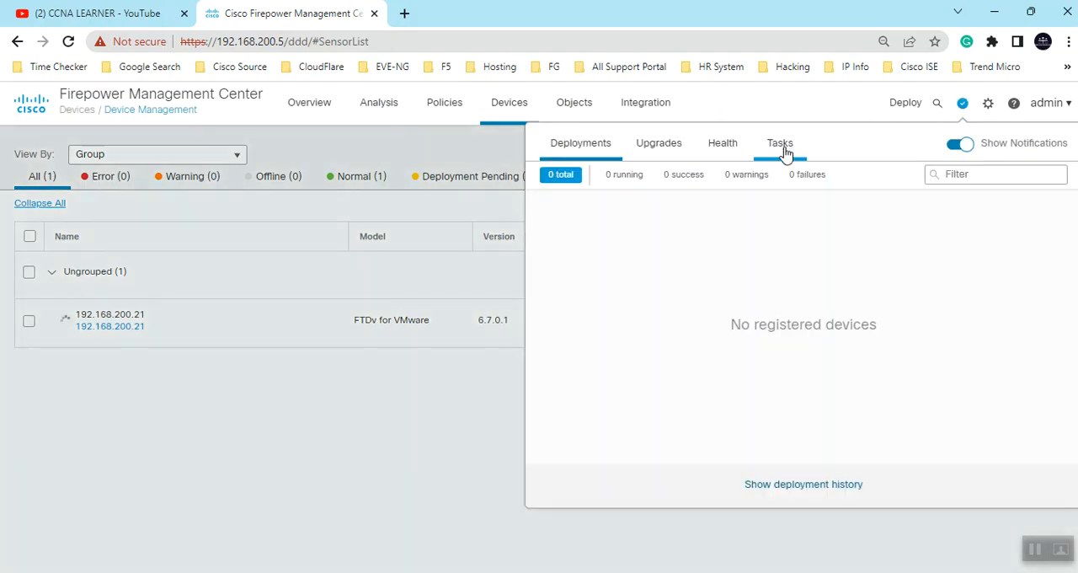
pyautogui.click(781, 146)
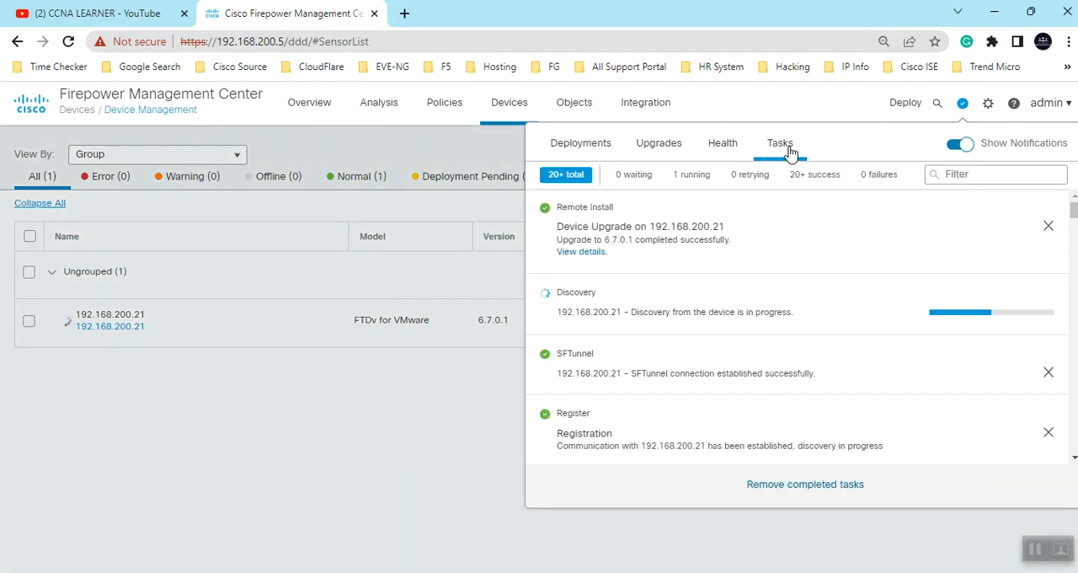
pyautogui.click(692, 174)
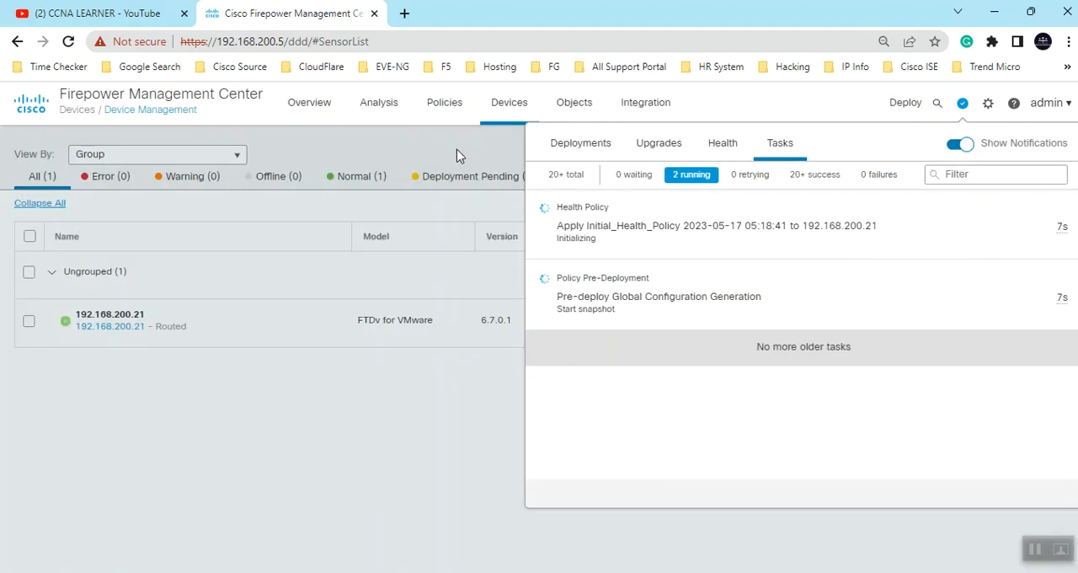
pyautogui.click(457, 156)
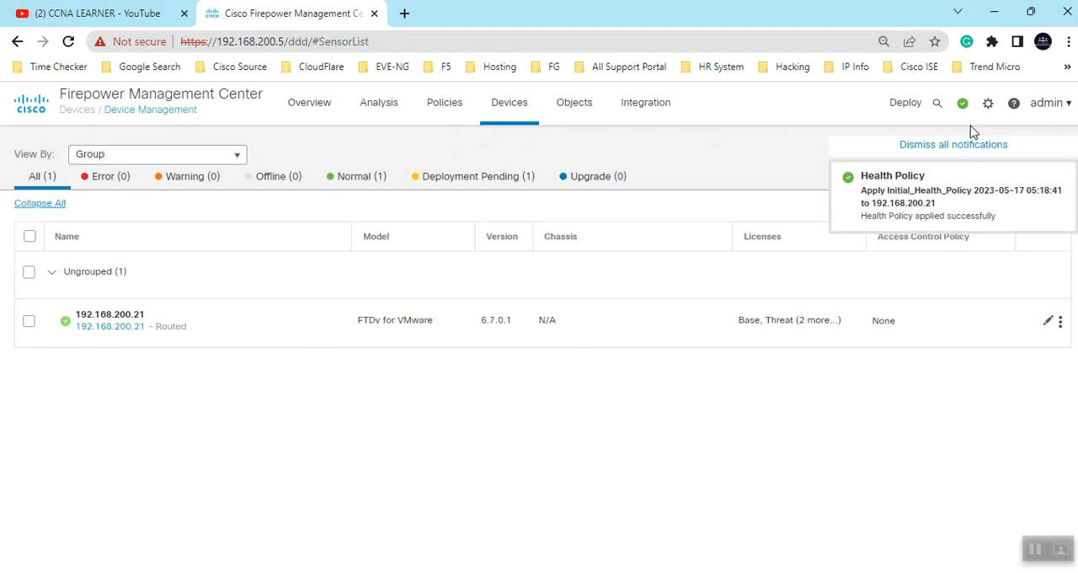
pyautogui.click(930, 148)
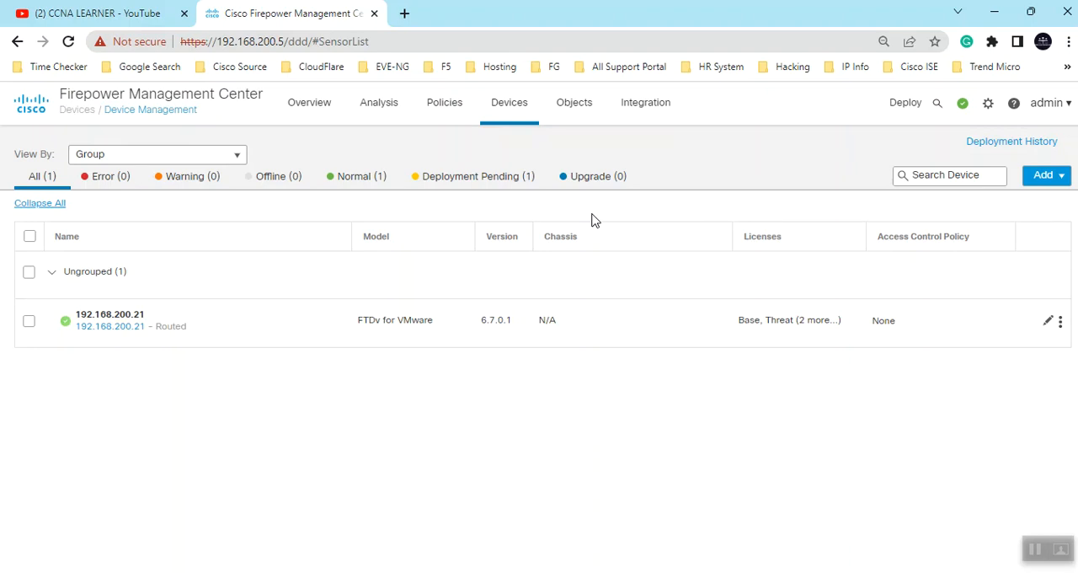
# - Switch to the CCNA LEARNER YouTube channel and open the Facebook page linked in its banner
pyautogui.click(138, 16)
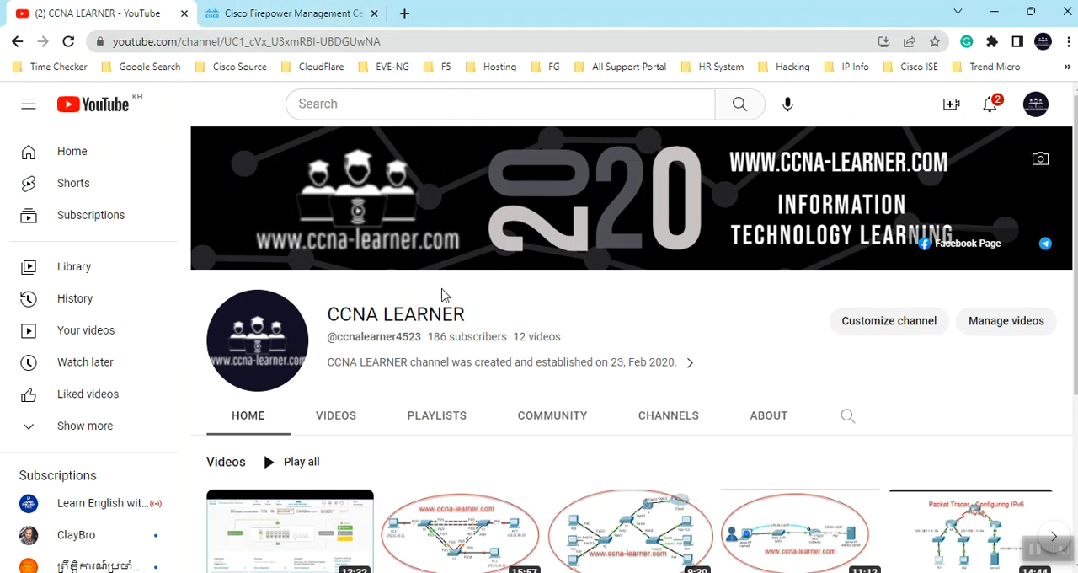
pyautogui.click(291, 13)
pyautogui.click(101, 14)
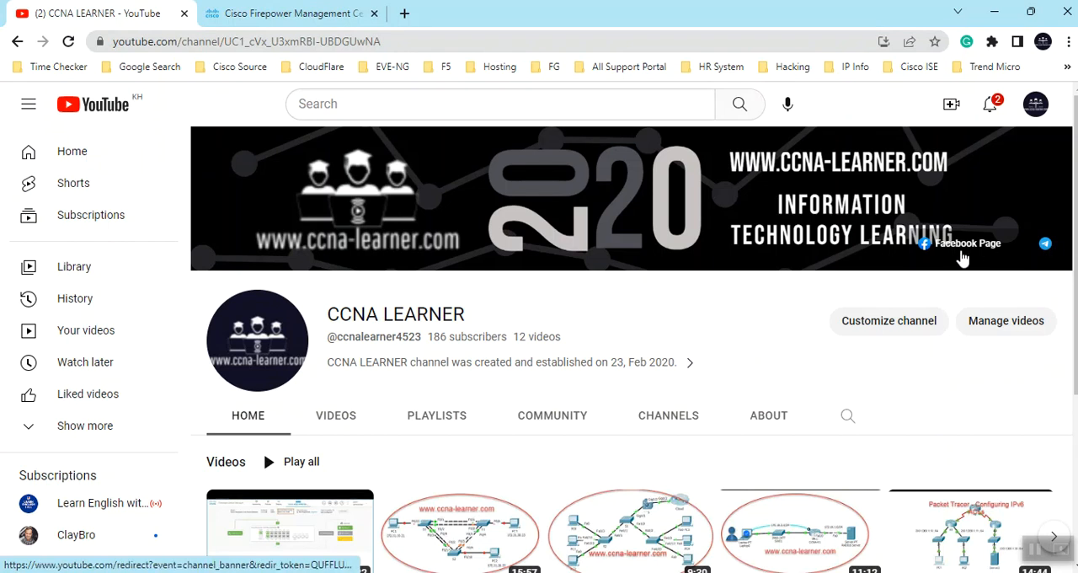
pyautogui.click(957, 253)
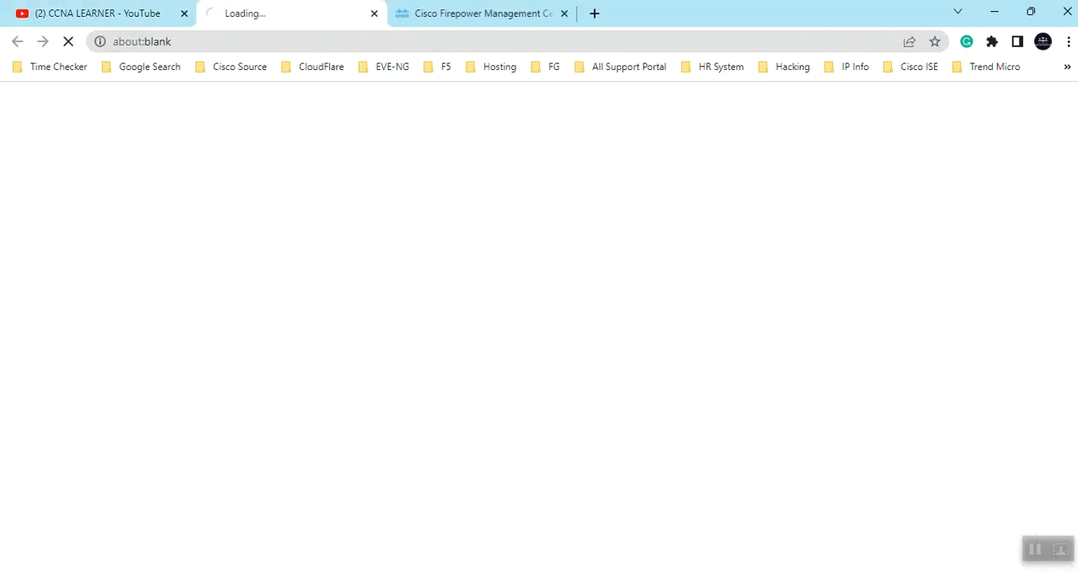
# - Look over the CCNA Learner Facebook page and return to the YouTube channel
pyautogui.click(101, 14)
pyautogui.click(273, 13)
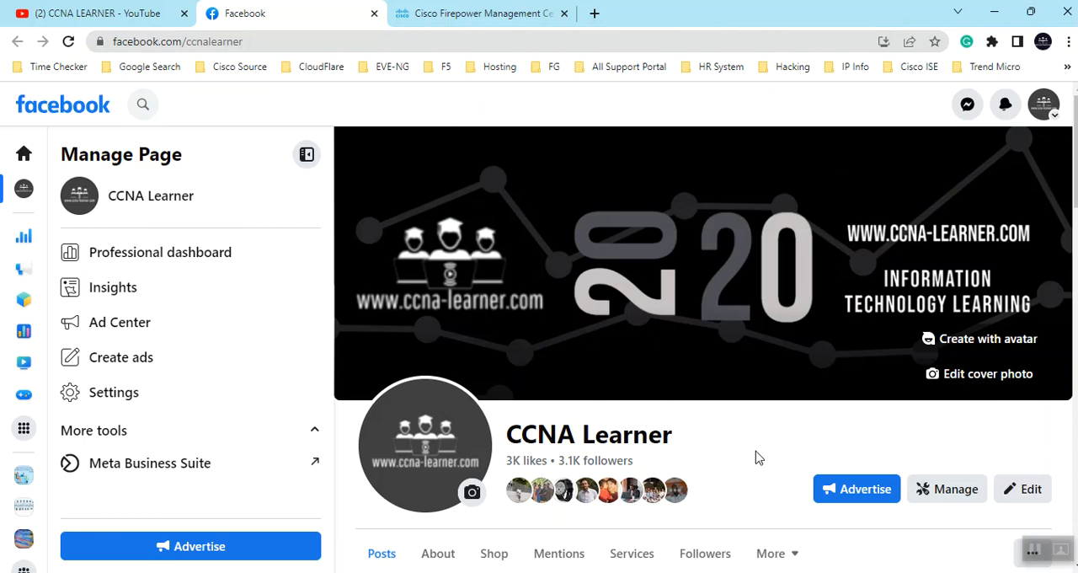
pyautogui.scroll(-2, 768, 461)
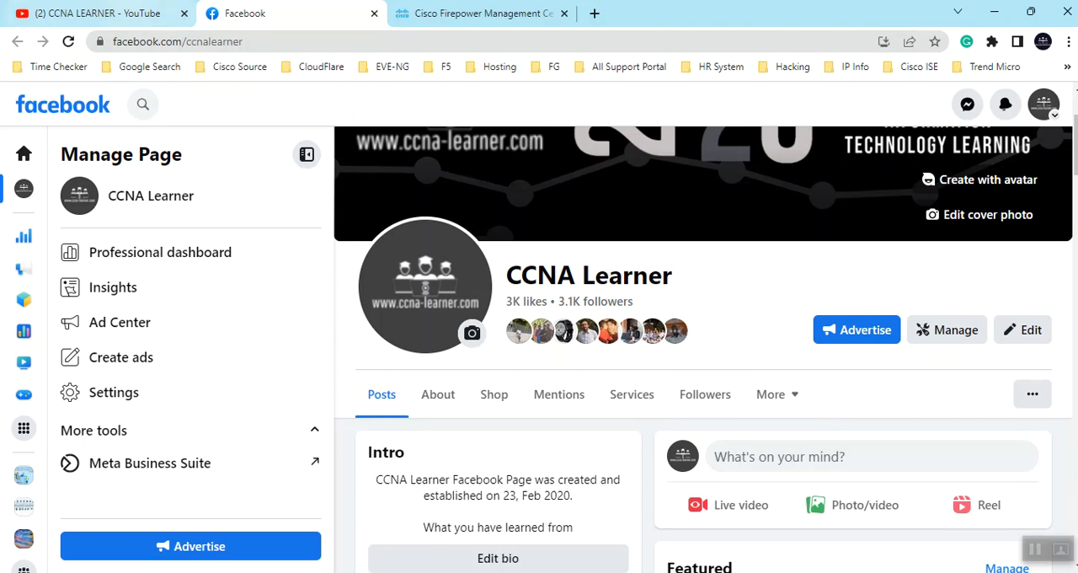
pyautogui.click(88, 11)
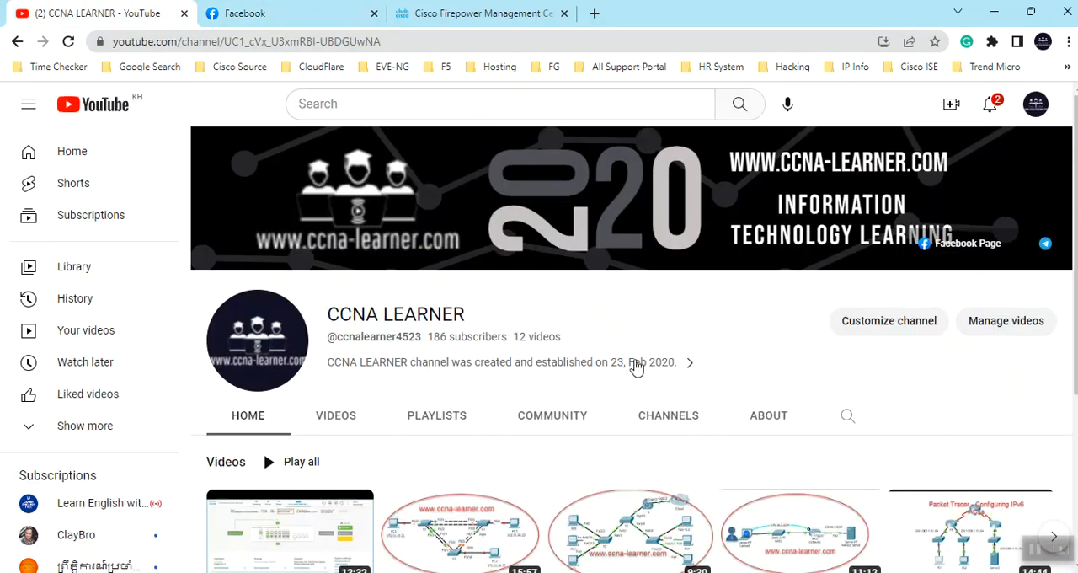